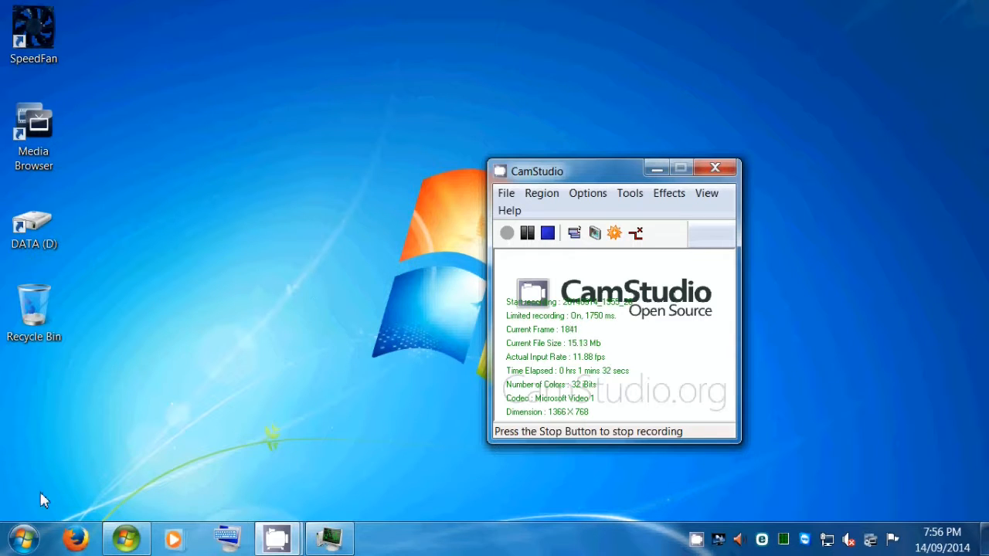
Open the TV recorder's storage settings in Windows Media Center.
{"action": "left_click", "coordinate": [126, 539]}
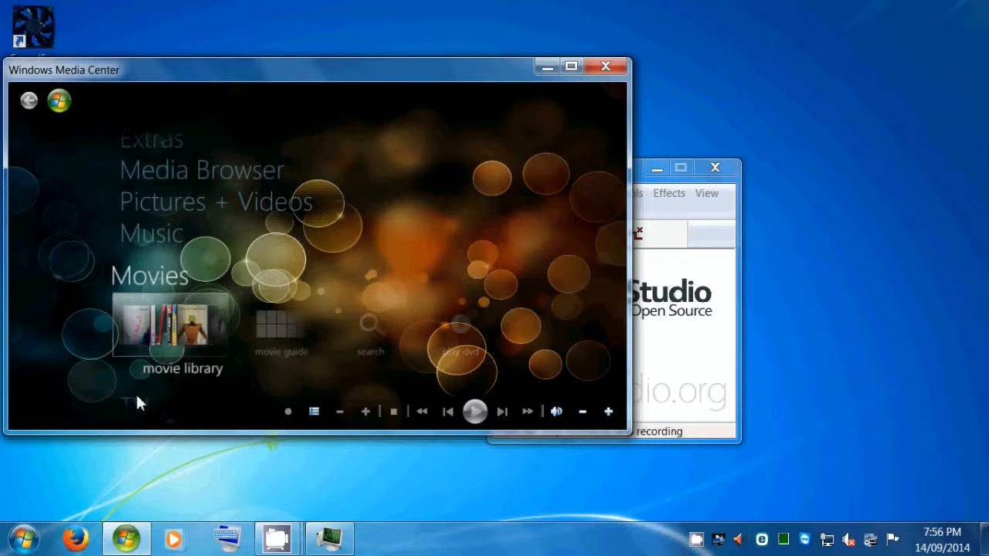
{"action": "left_click", "coordinate": [166, 419]}
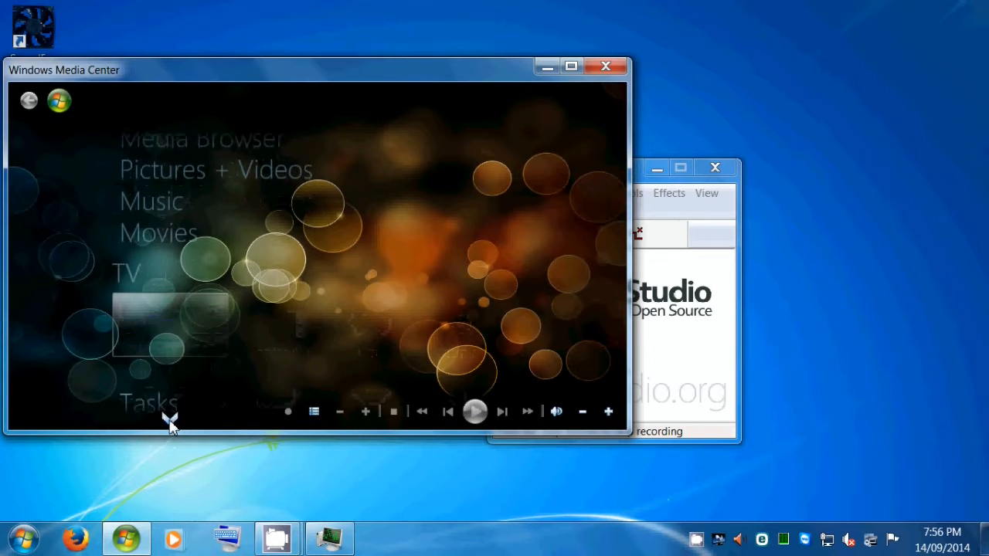
{"action": "left_click", "coordinate": [165, 419]}
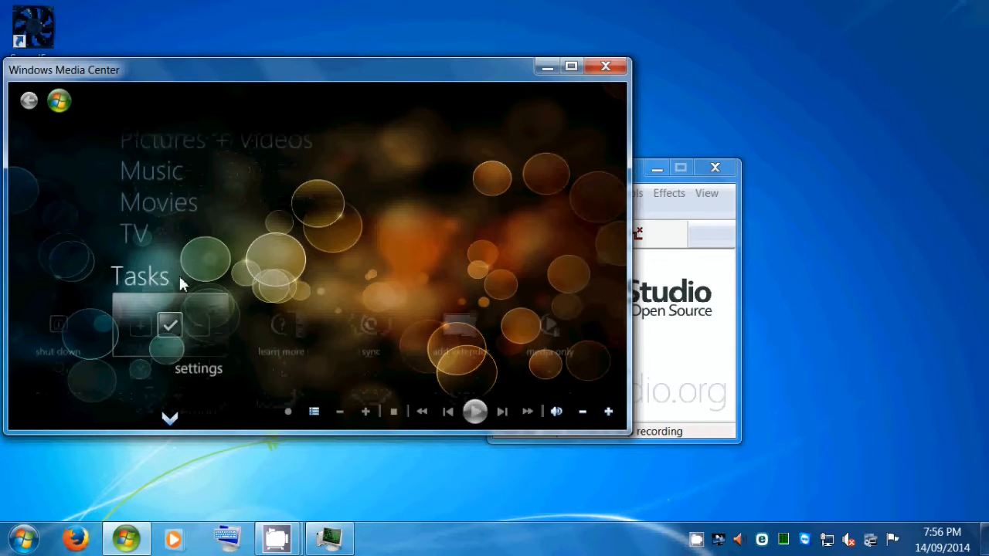
{"action": "left_click", "coordinate": [176, 332]}
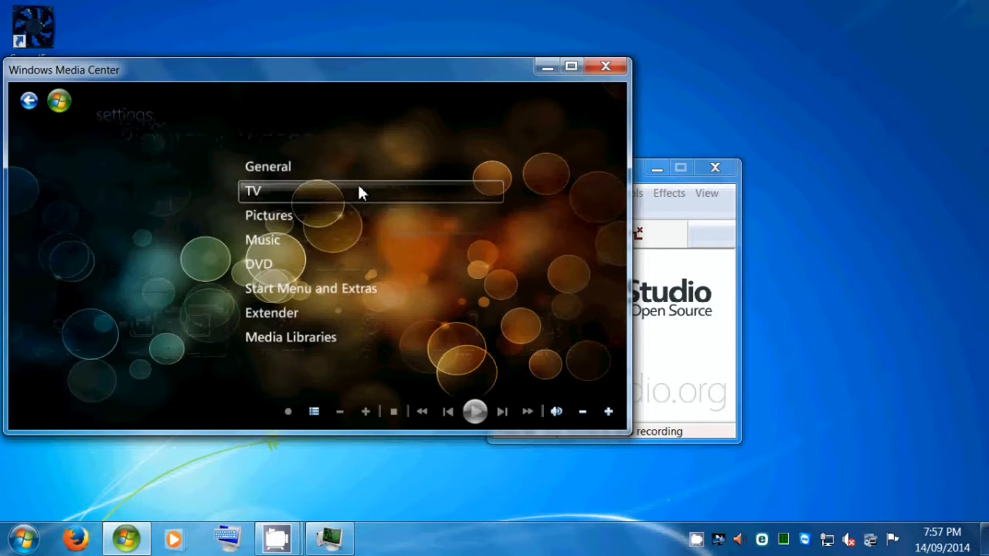
{"action": "left_click", "coordinate": [273, 191]}
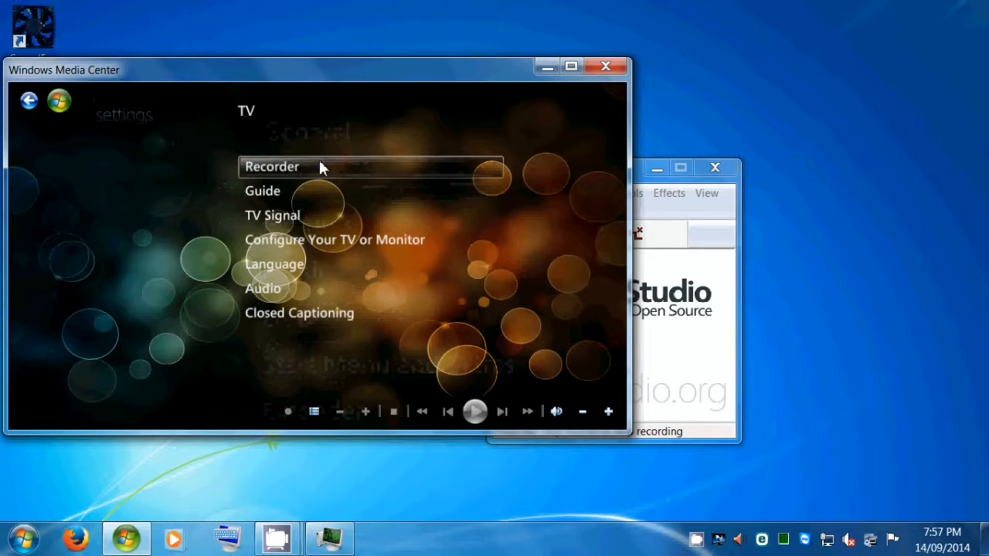
{"action": "left_click", "coordinate": [307, 167]}
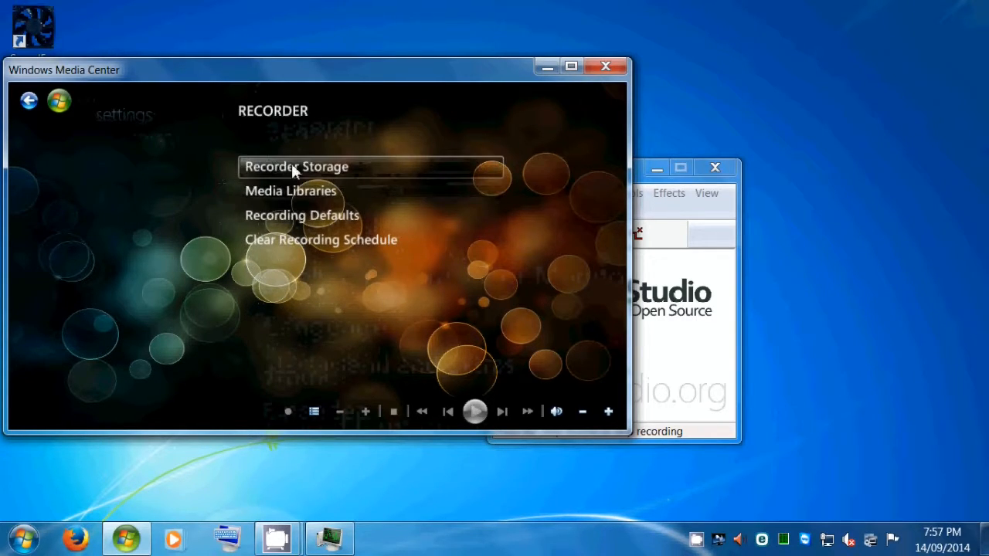
{"action": "left_click", "coordinate": [327, 166]}
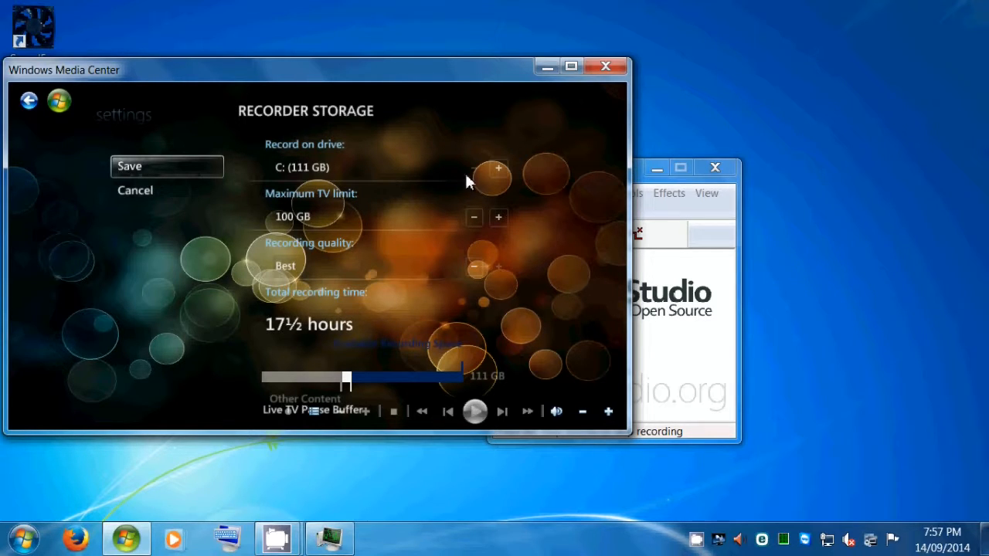
Set the recording drive to D:, save the recorder storage settings and close Windows Media Center.
{"action": "left_click", "coordinate": [504, 168]}
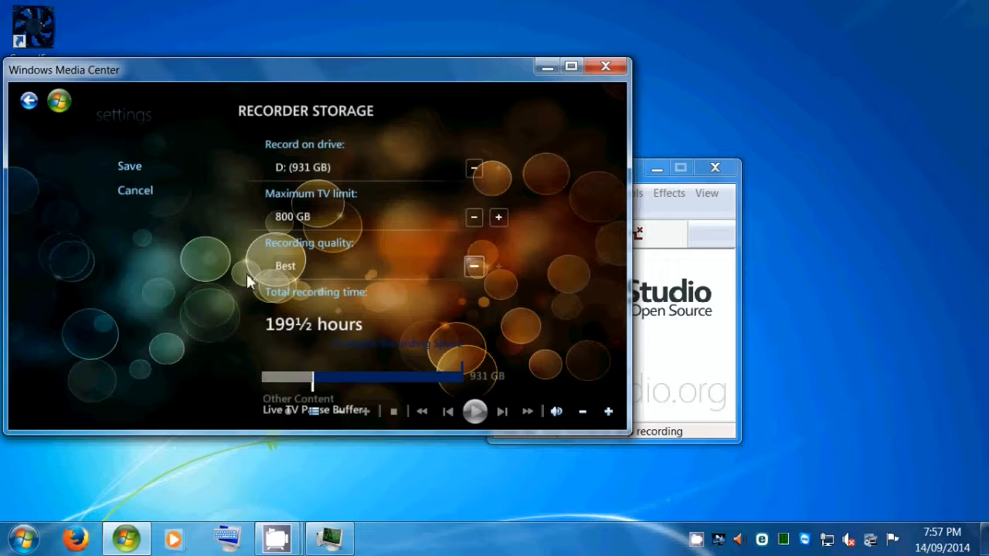
{"action": "left_click", "coordinate": [130, 167]}
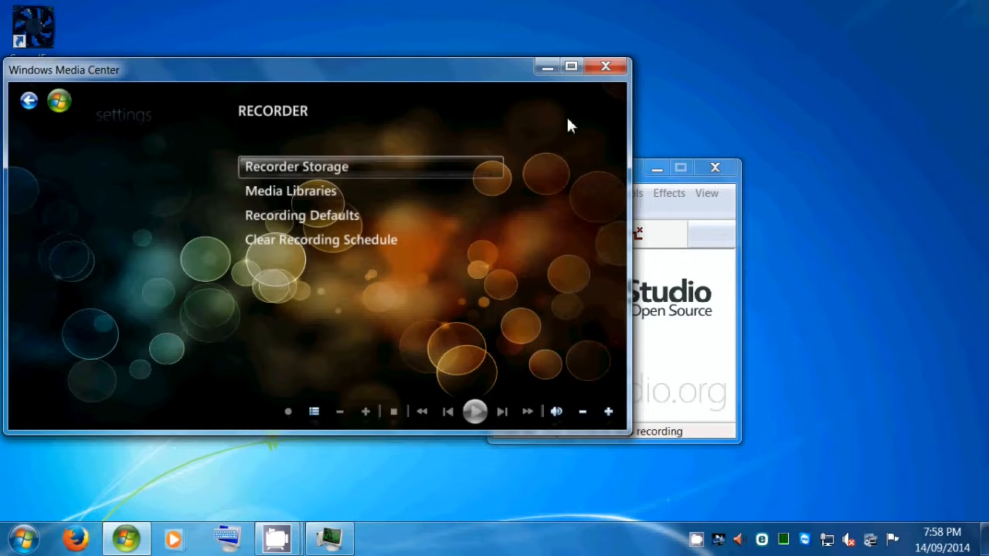
{"action": "left_click", "coordinate": [604, 68]}
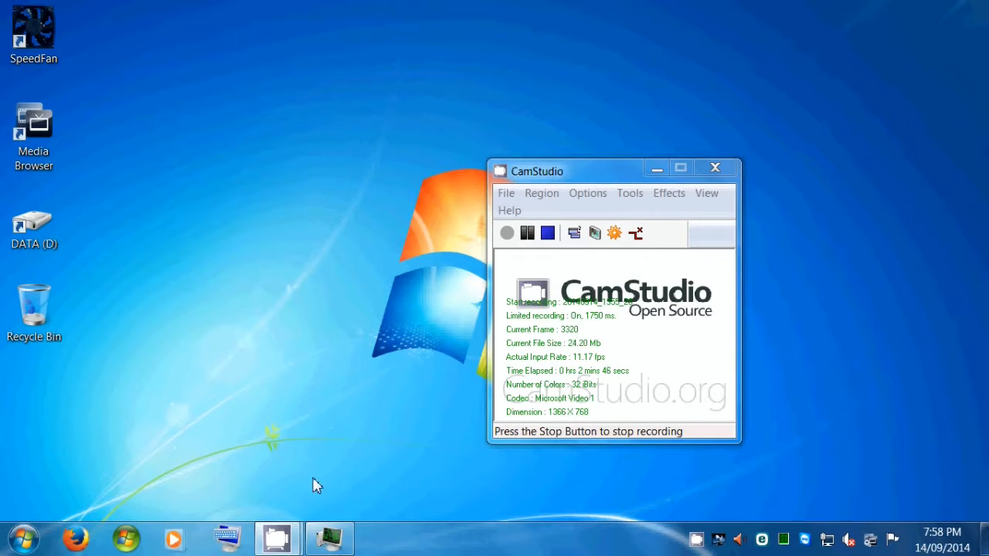
Switch to Windows Task Manager and end the Media Center receiver process ehrecvr.exe.
{"action": "left_click", "coordinate": [330, 550]}
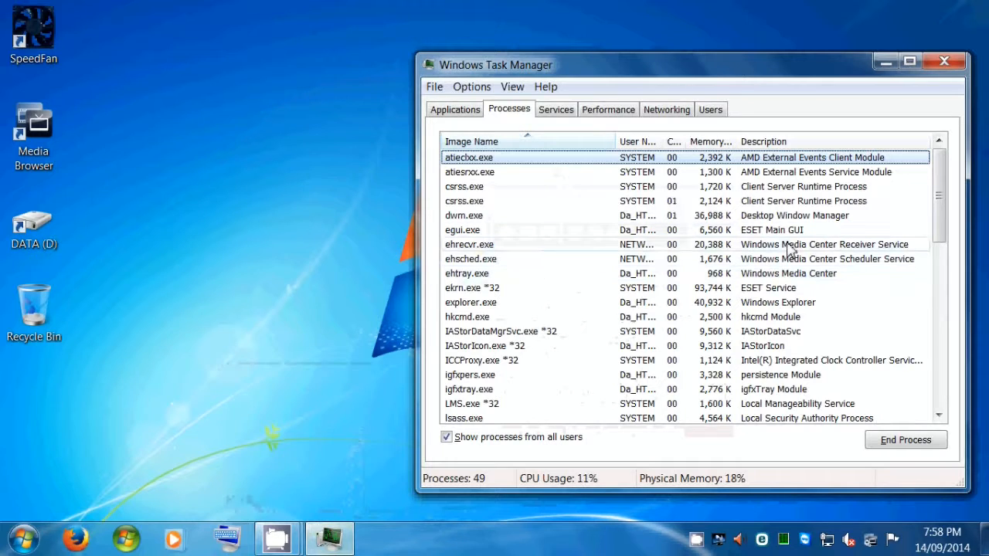
{"action": "left_click", "coordinate": [506, 247]}
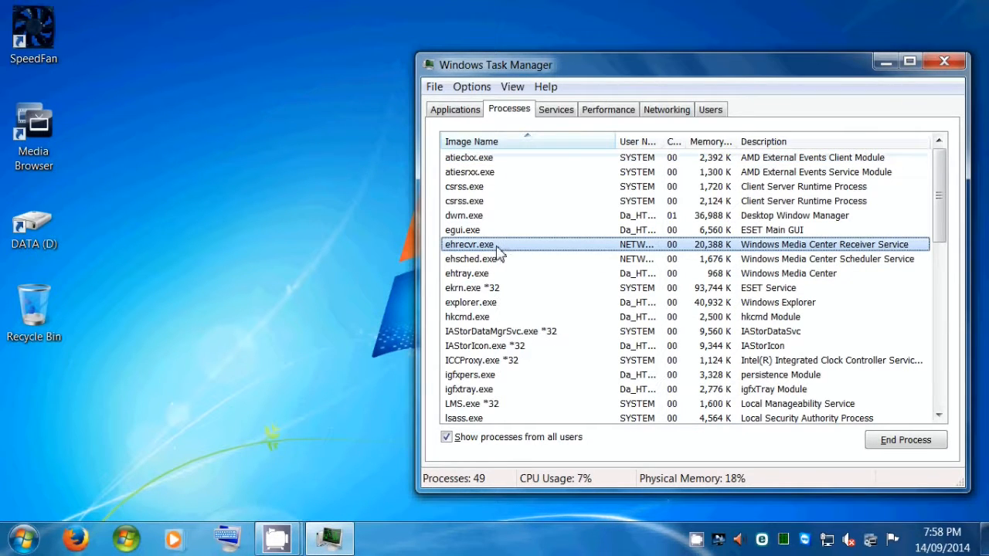
{"action": "right_click", "coordinate": [479, 251]}
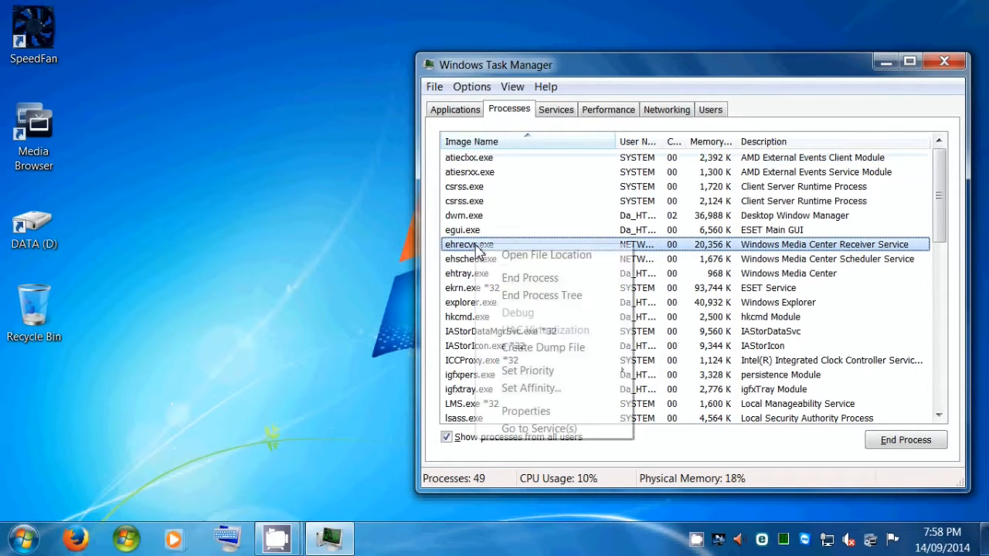
{"action": "left_click", "coordinate": [531, 279]}
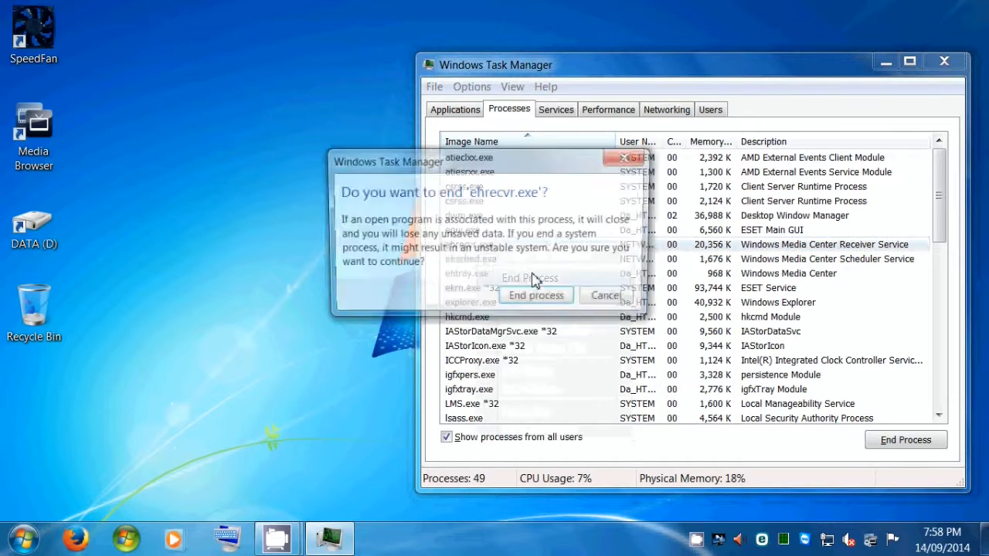
{"action": "left_click", "coordinate": [543, 299]}
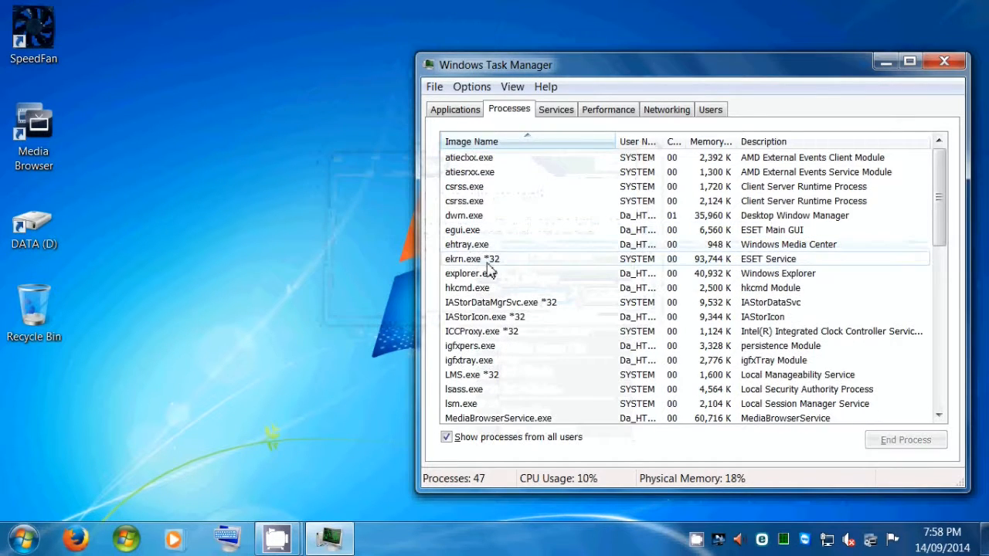
End the Windows Media Center process ehtray.exe.
{"action": "left_click", "coordinate": [498, 247]}
{"action": "right_click", "coordinate": [499, 248]}
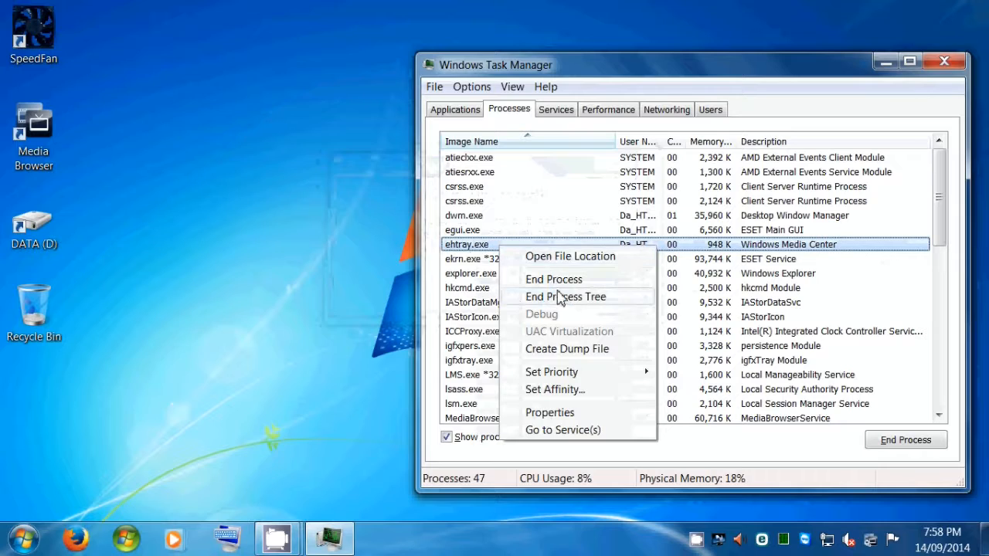
{"action": "left_click", "coordinate": [568, 280]}
{"action": "left_click", "coordinate": [550, 301]}
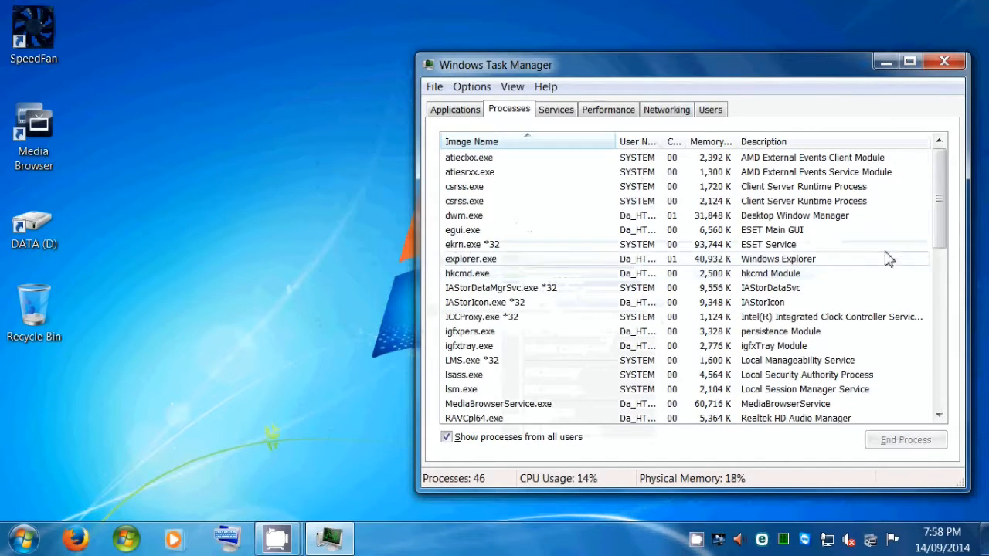
Check the process list for restarted Media Center processes and end ehrecvr.exe again.
{"action": "left_click_drag", "start_coordinate": [942, 194], "coordinate": [953, 161]}
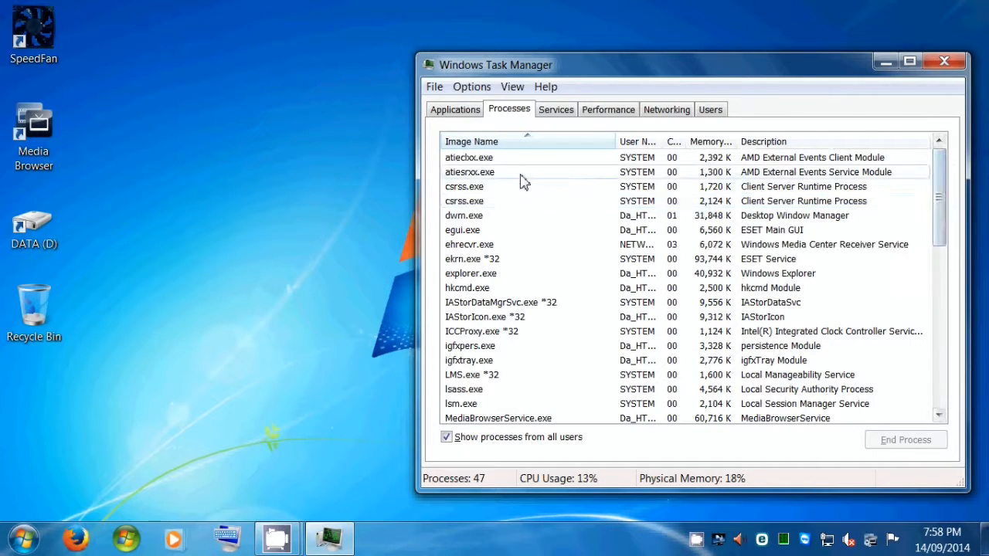
{"action": "left_click", "coordinate": [585, 258]}
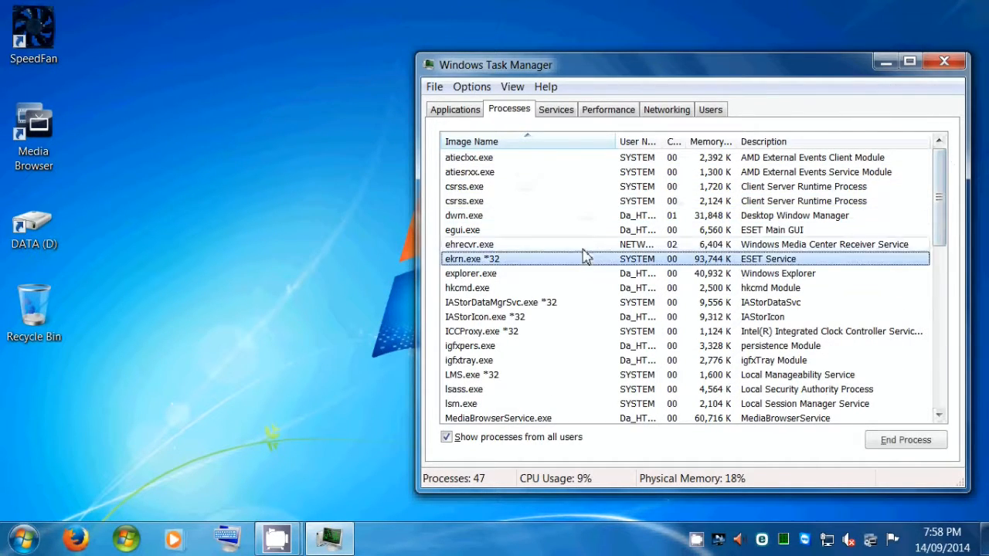
{"action": "left_click", "coordinate": [585, 246]}
{"action": "right_click", "coordinate": [584, 248]}
{"action": "left_click", "coordinate": [619, 283]}
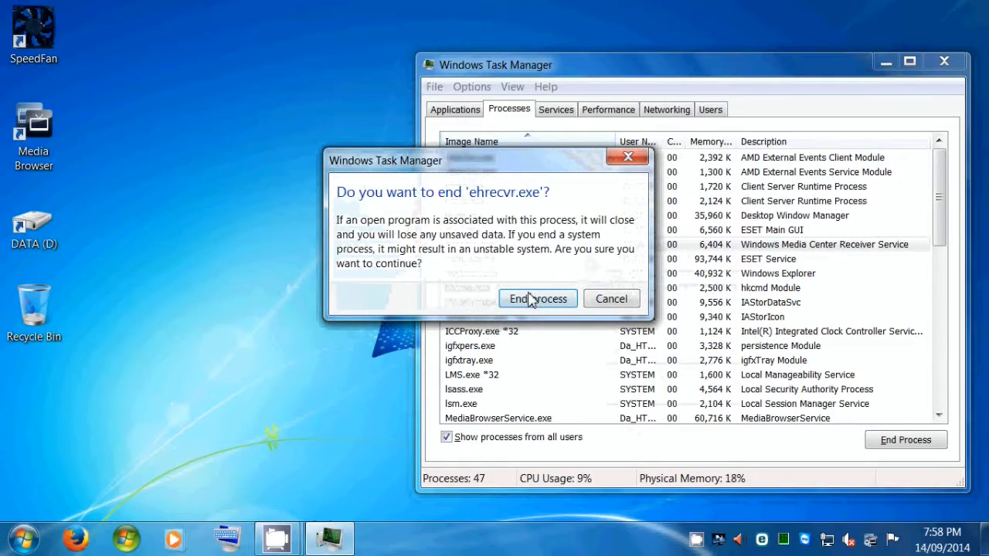
{"action": "left_click", "coordinate": [528, 299]}
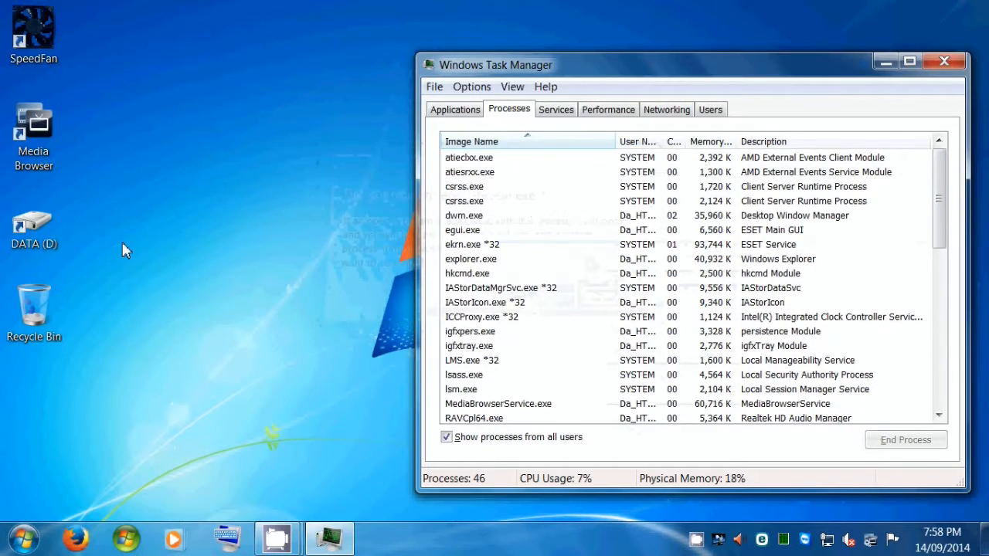
Switch to Windows Explorer and open the Public Recorded TV folder under Users\Public on drive C:.
{"action": "left_click", "coordinate": [18, 543]}
{"action": "left_click", "coordinate": [295, 264]}
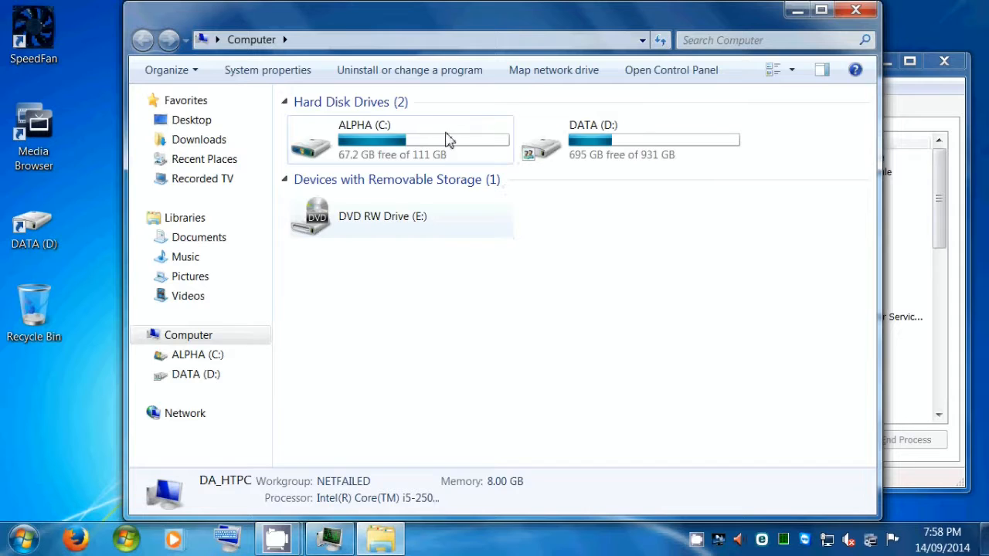
{"action": "double_click", "coordinate": [448, 137]}
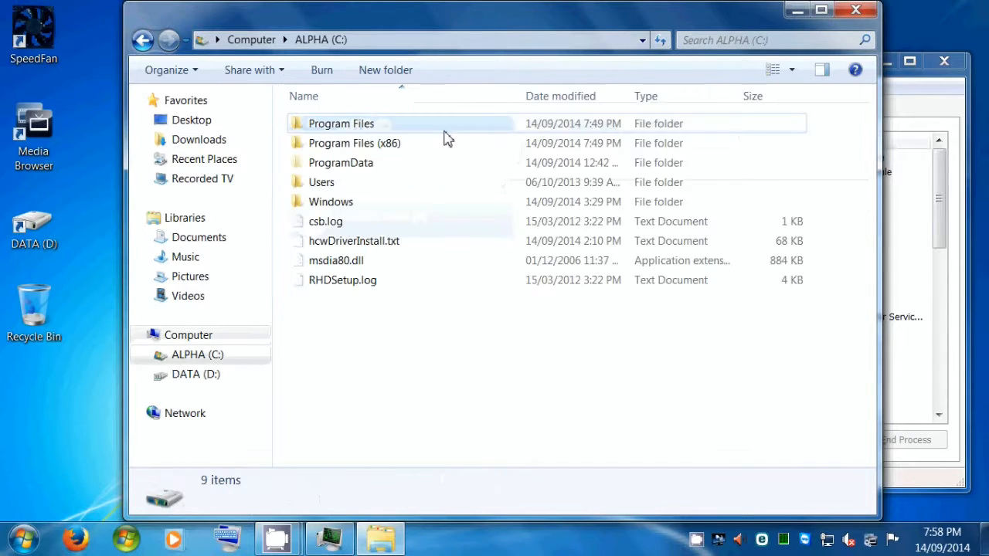
{"action": "double_click", "coordinate": [347, 185]}
{"action": "left_click", "coordinate": [338, 187]}
{"action": "double_click", "coordinate": [338, 191]}
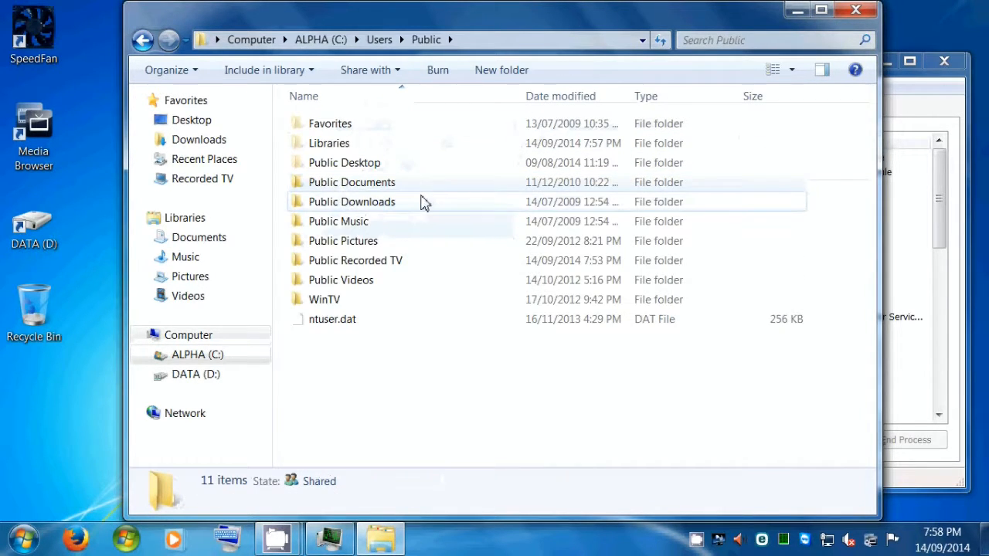
{"action": "double_click", "coordinate": [367, 260]}
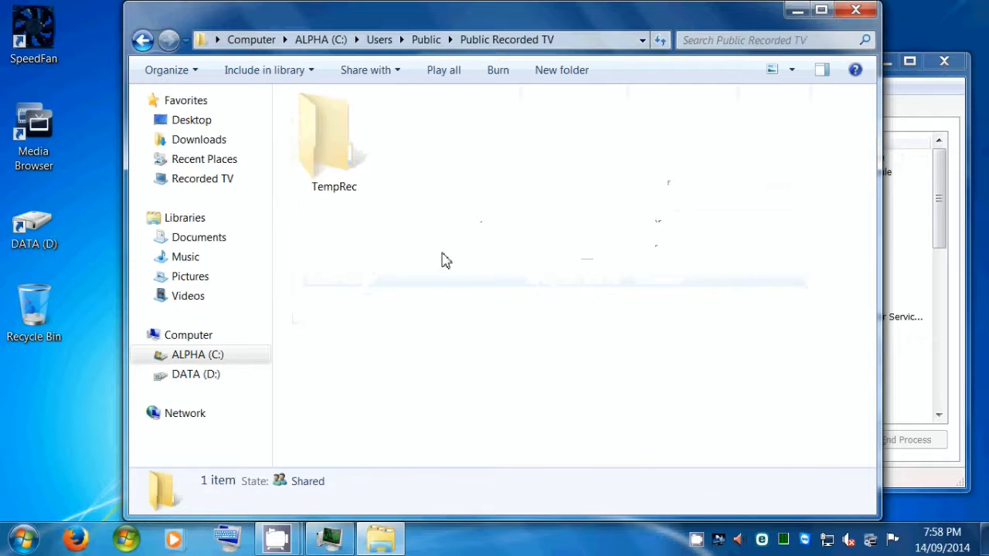
Delete the TempRec folder from Public Recorded TV.
{"action": "left_click", "coordinate": [351, 146]}
{"action": "right_click", "coordinate": [342, 134]}
{"action": "left_click", "coordinate": [403, 423]}
{"action": "left_click", "coordinate": [545, 342]}
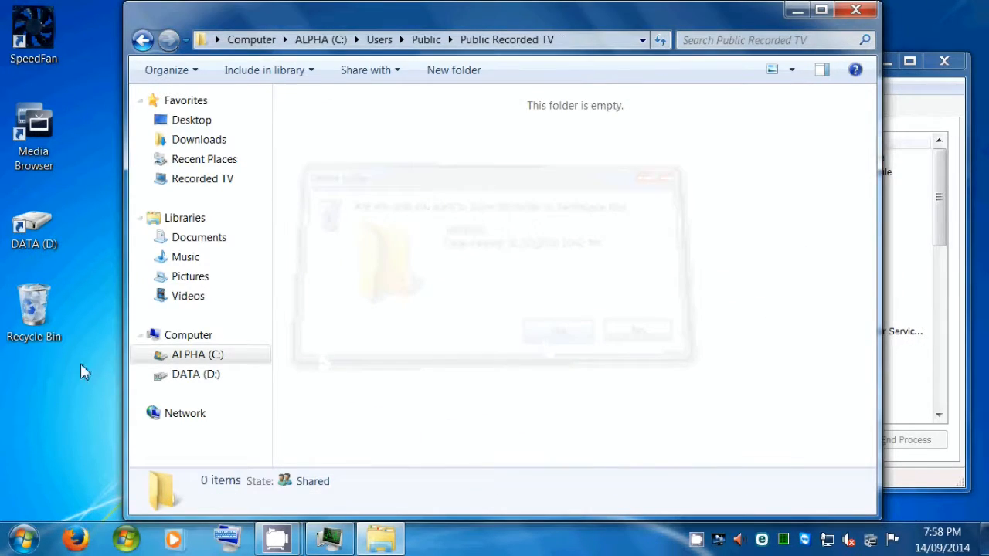
Empty the Recycle Bin to permanently remove the deleted TempRec folder.
{"action": "right_click", "coordinate": [50, 322]}
{"action": "left_click", "coordinate": [98, 344]}
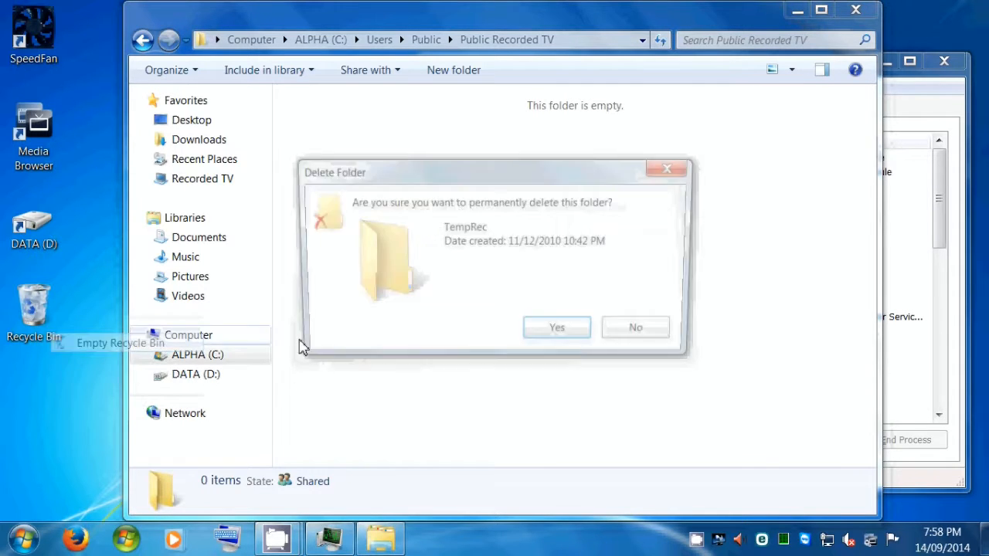
{"action": "left_click", "coordinate": [559, 331]}
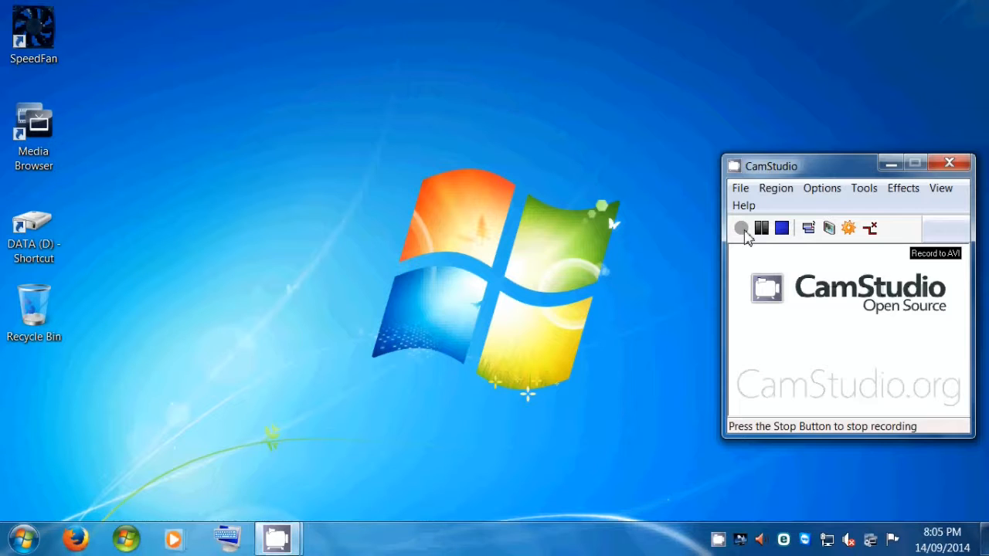
{"action": "left_click", "coordinate": [741, 228]}
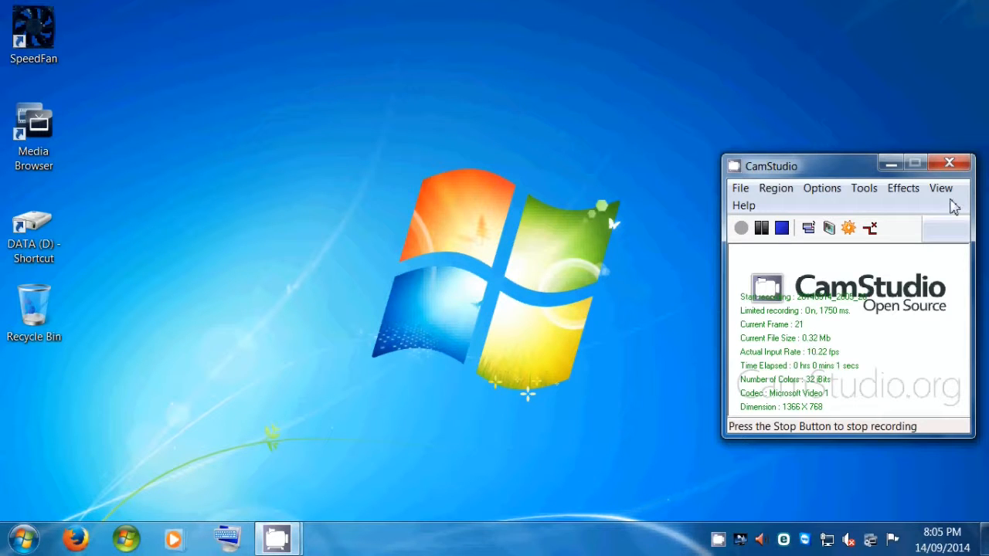
{"action": "left_click", "coordinate": [893, 165]}
Create a new folder named TempRec inside the Recorded TV folder on drive D:.
{"action": "double_click", "coordinate": [32, 236]}
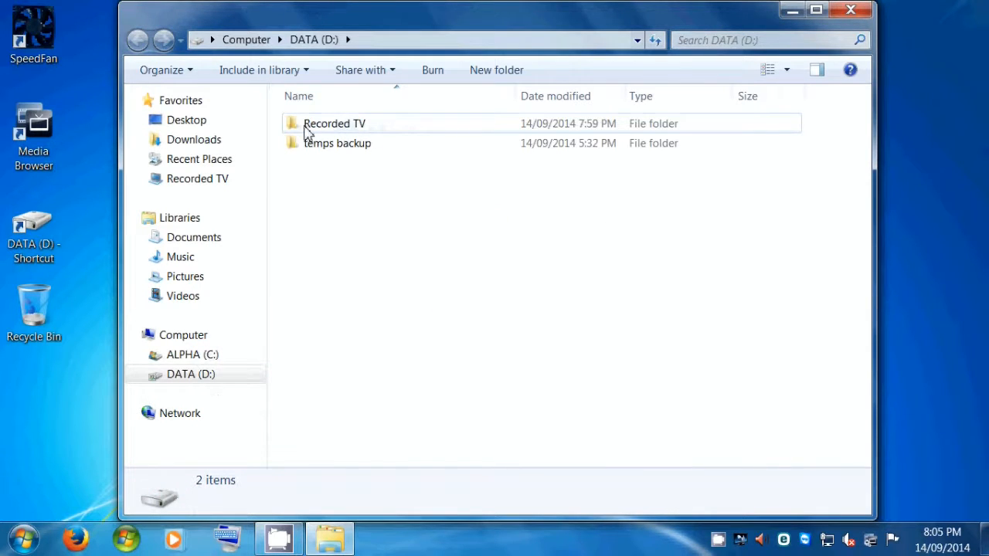
{"action": "double_click", "coordinate": [356, 131]}
{"action": "right_click", "coordinate": [347, 172]}
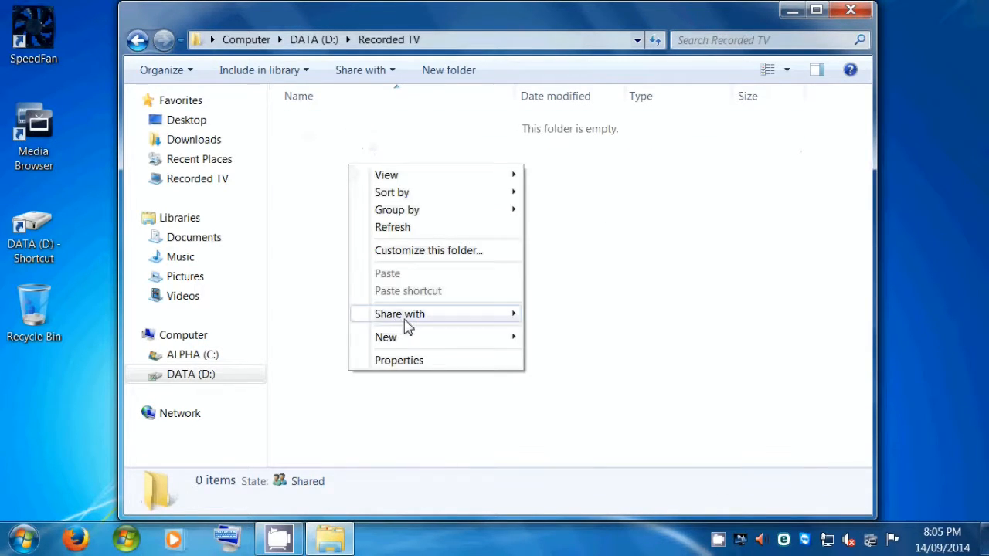
{"action": "mouse_move", "coordinate": [409, 338]}
{"action": "left_click", "coordinate": [627, 340]}
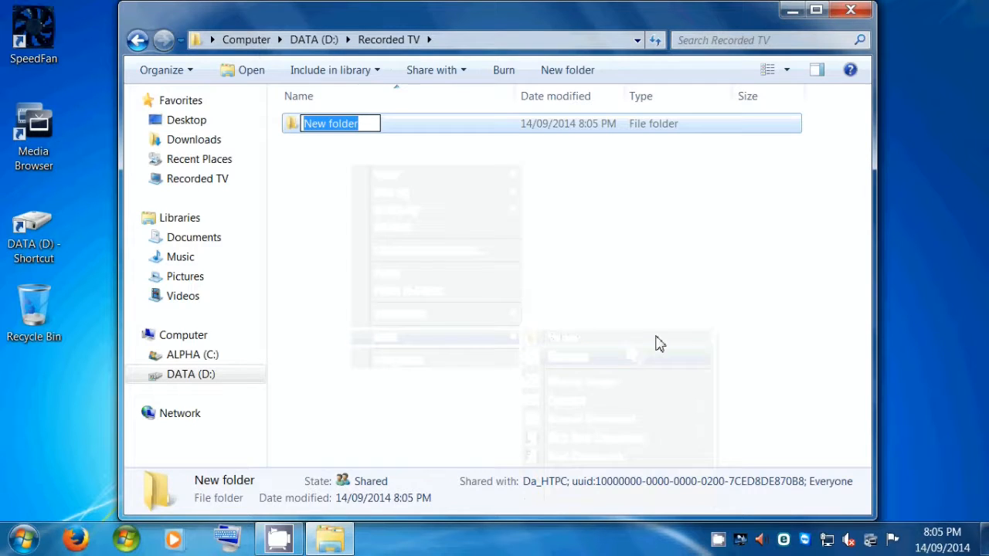
{"action": "type", "text": "Temp"}
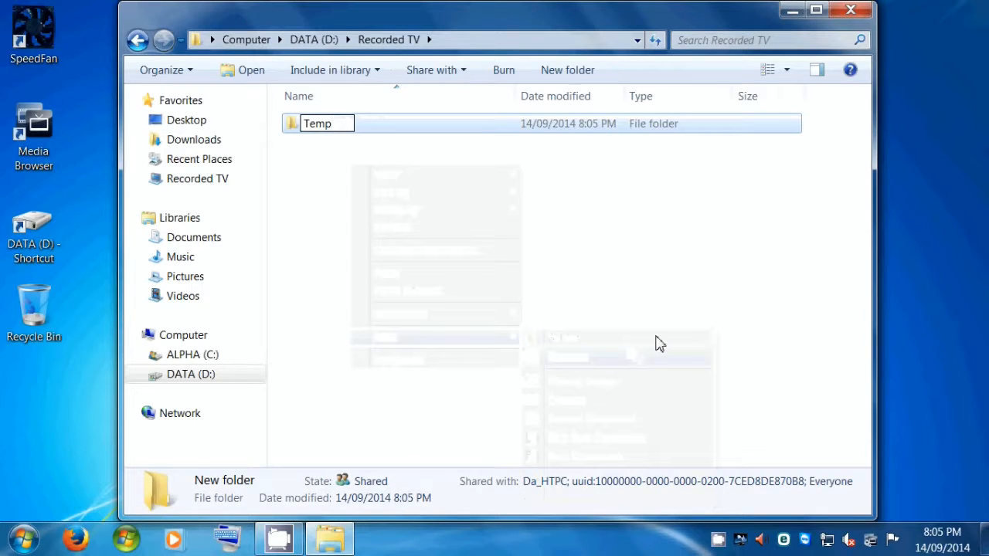
{"action": "type", "text": "Rec"}
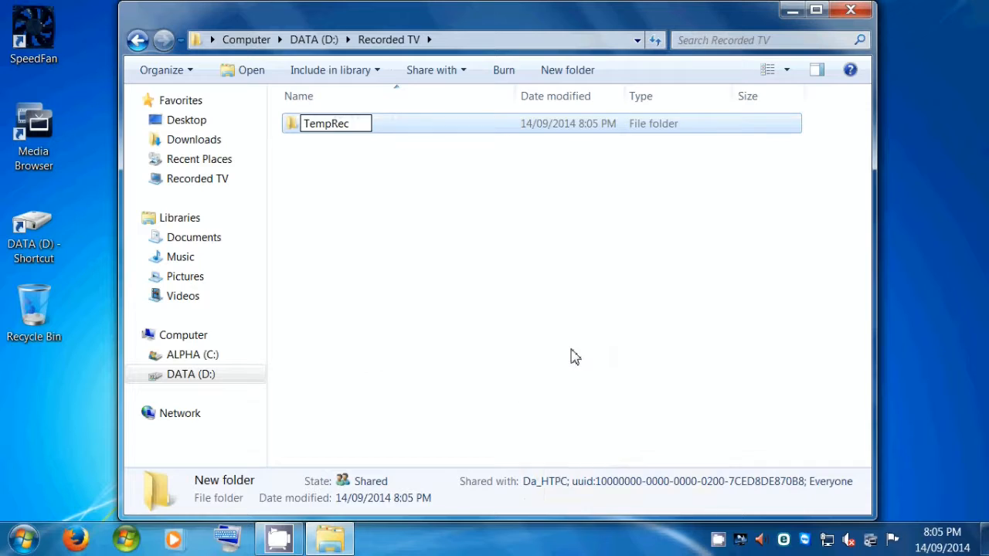
{"action": "left_click", "coordinate": [572, 356]}
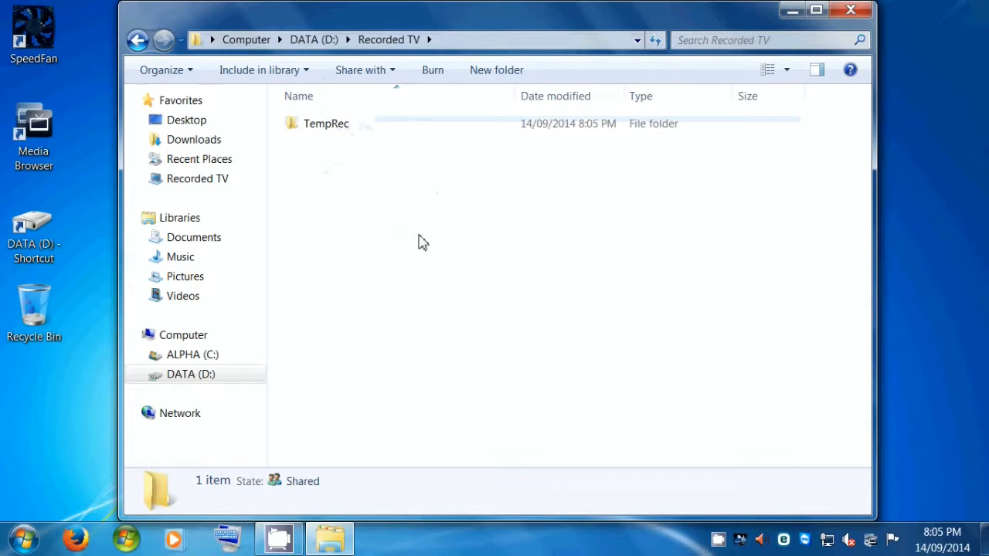
Close the Recorded TV folder window and open a Command Prompt through Run with cmd.
{"action": "left_click", "coordinate": [843, 11]}
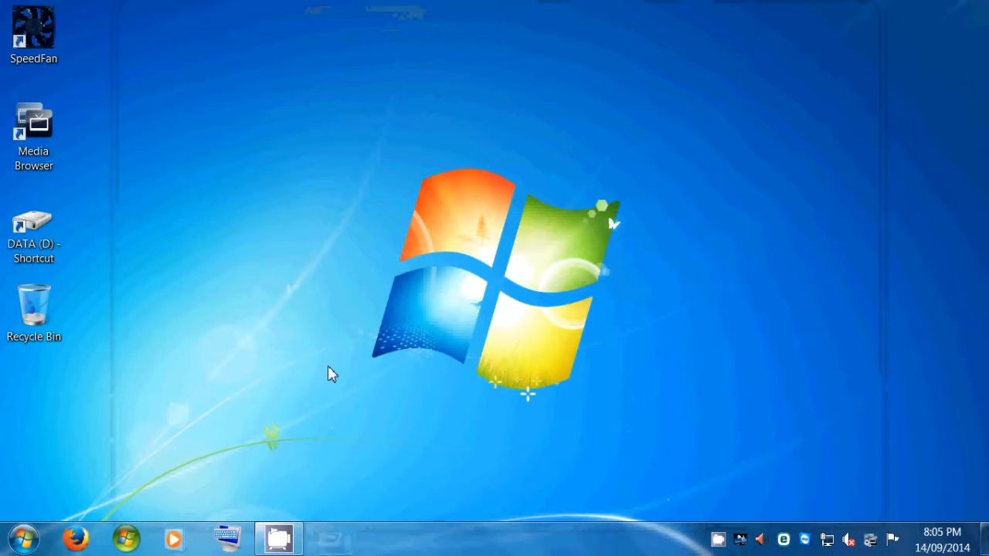
{"action": "key", "text": "super+r"}
{"action": "type", "text": "cmd"}
{"action": "key", "text": "Return"}
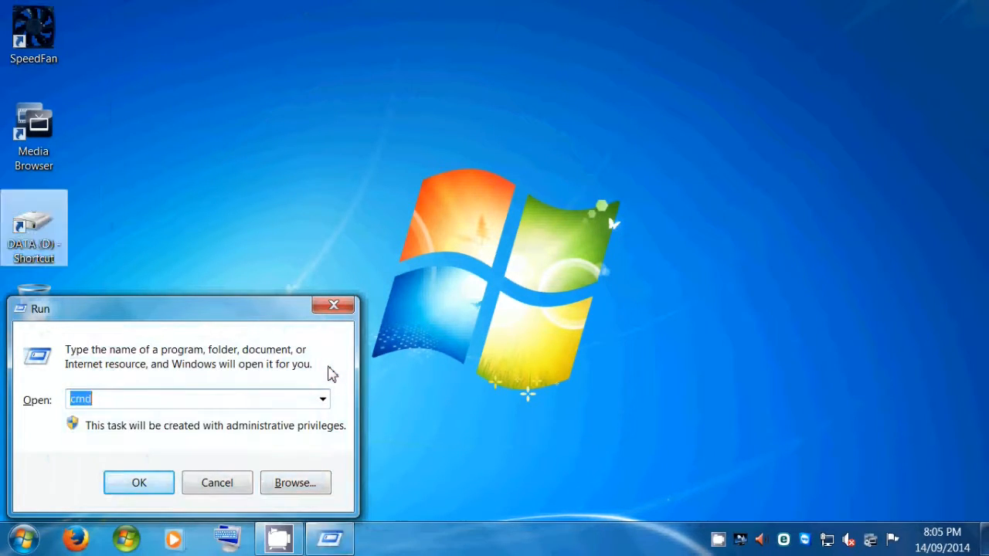
Create a directory symbolic link with mklink /d "c:\Users\Public\Recorded Tv\TempRec" "D:\Recorded TV\TempRec".
{"action": "type", "text": "mkli"}
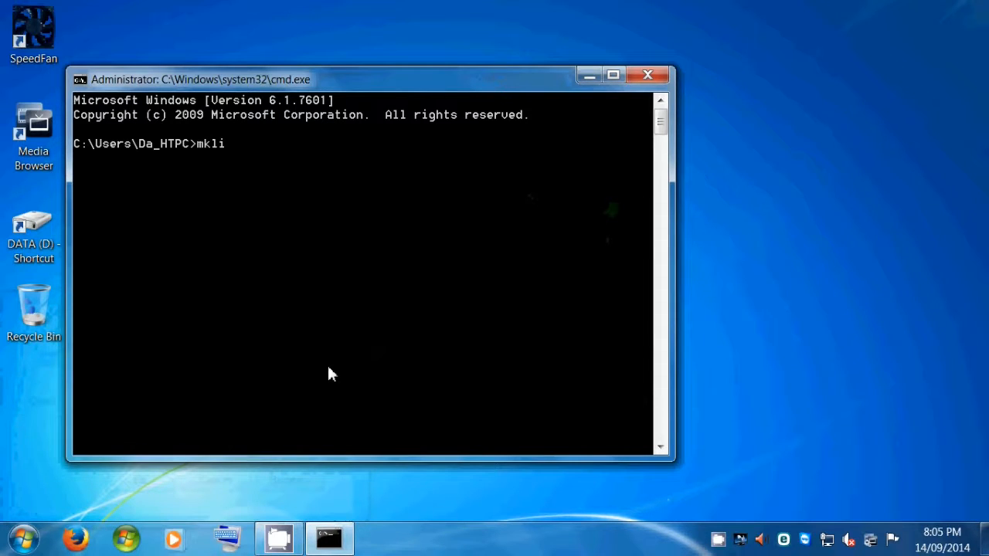
{"action": "type", "text": "nk /d \"c:\\Users"}
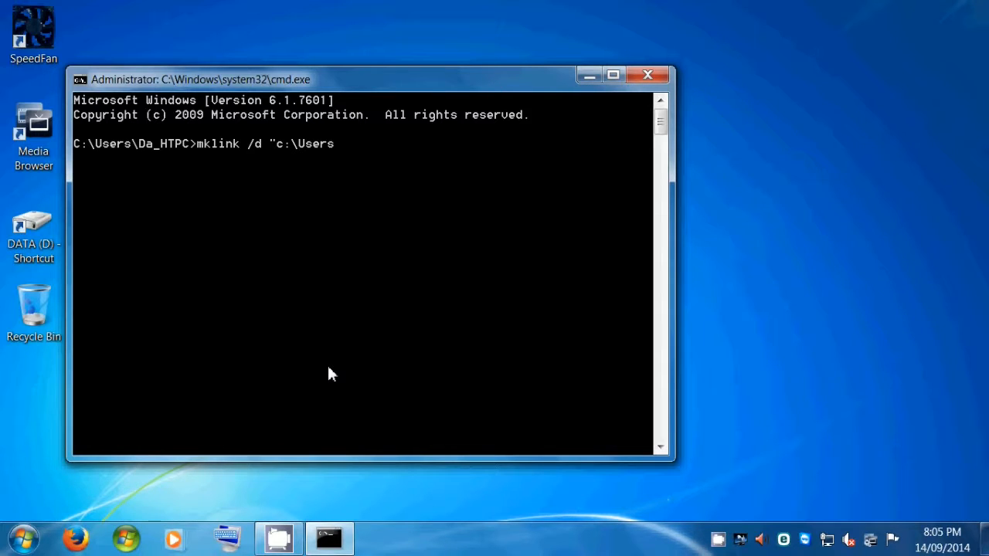
{"action": "type", "text": "\\Public\\Recorded "}
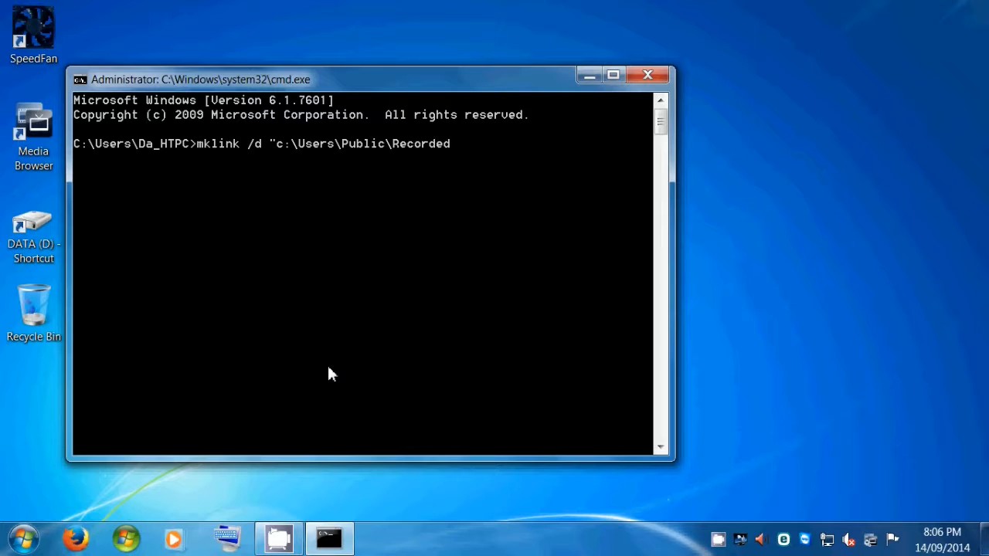
{"action": "type", "text": "Tv\\TempRec\" \"D:\\Recorde"}
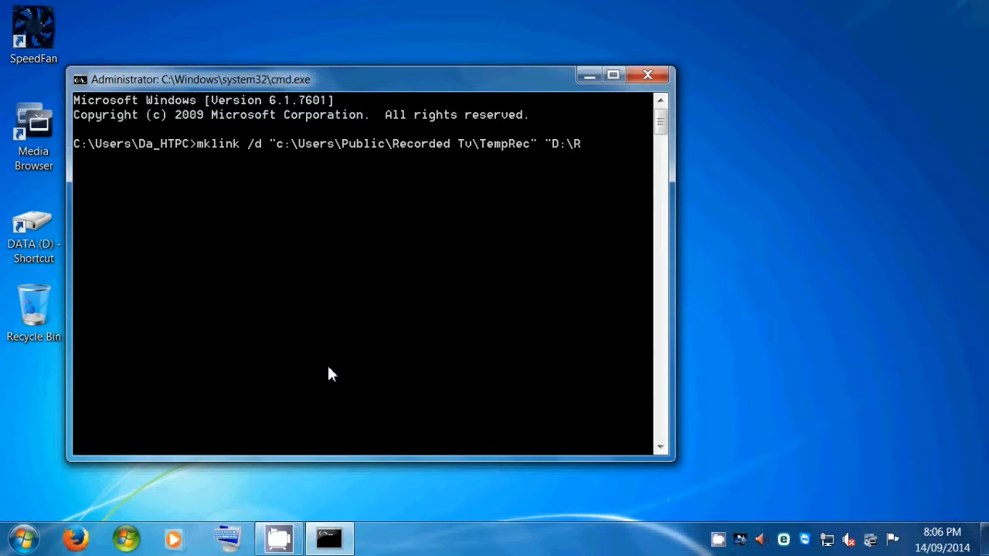
{"action": "type", "text": "d TV\\TempRec"}
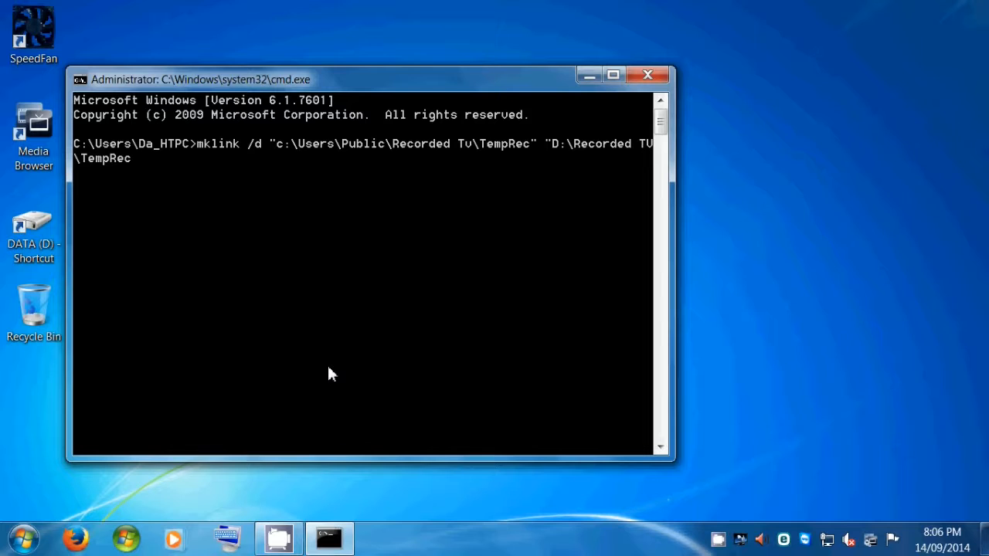
{"action": "key", "text": "Return"}
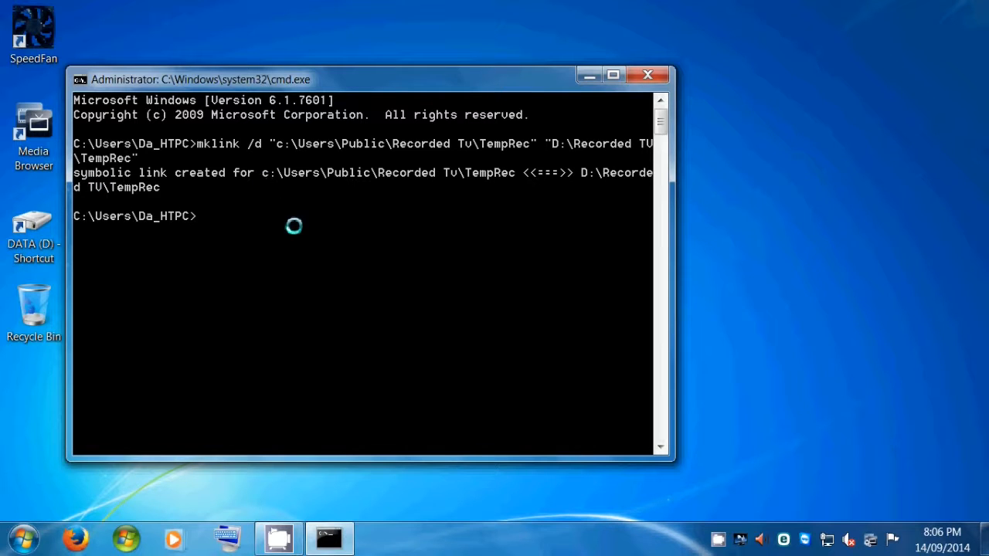
Switch to Windows Explorer and open the TempRec link in Users\Public\Public Recorded TV on drive C:.
{"action": "left_click_drag", "start_coordinate": [316, 70], "coordinate": [350, 174]}
{"action": "left_click", "coordinate": [23, 538]}
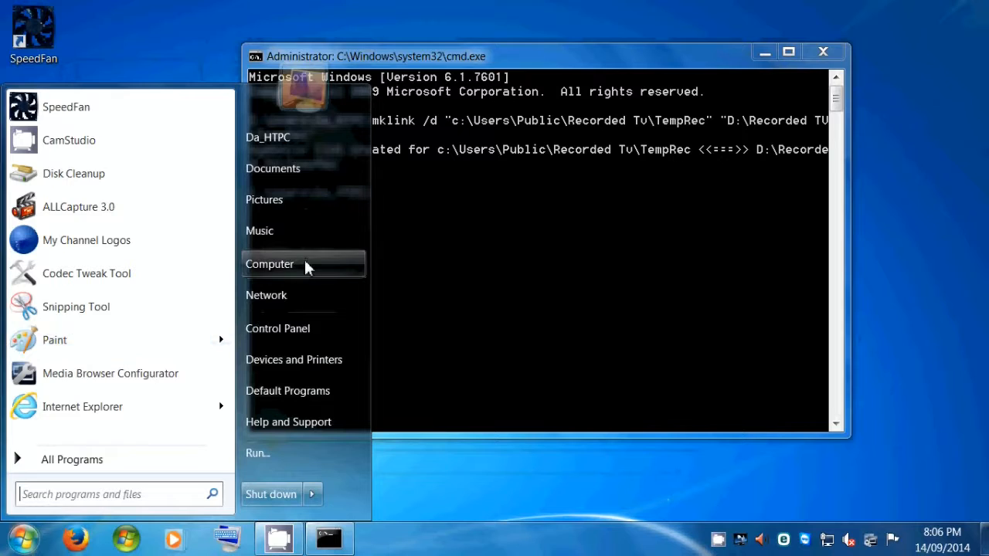
{"action": "left_click", "coordinate": [304, 265]}
{"action": "double_click", "coordinate": [357, 129]}
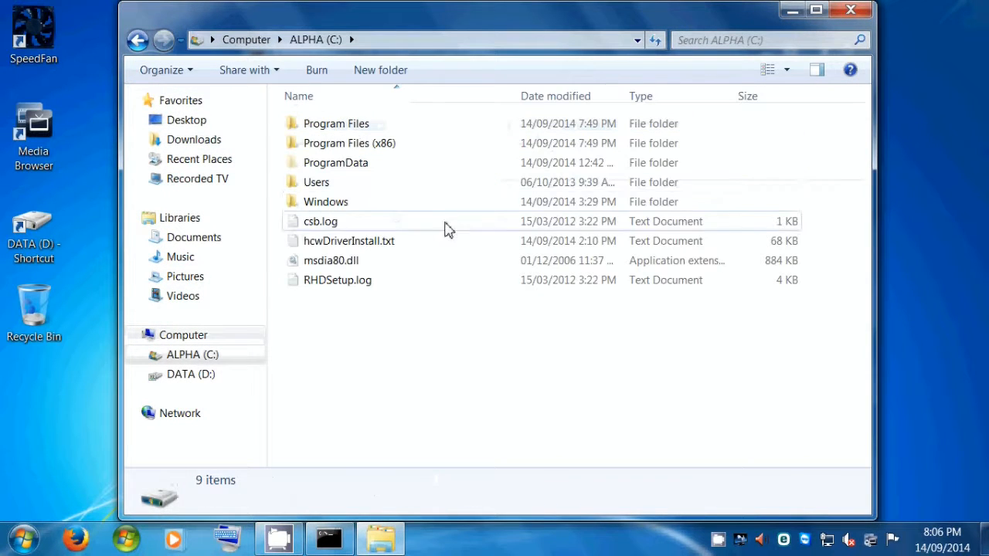
{"action": "double_click", "coordinate": [337, 185]}
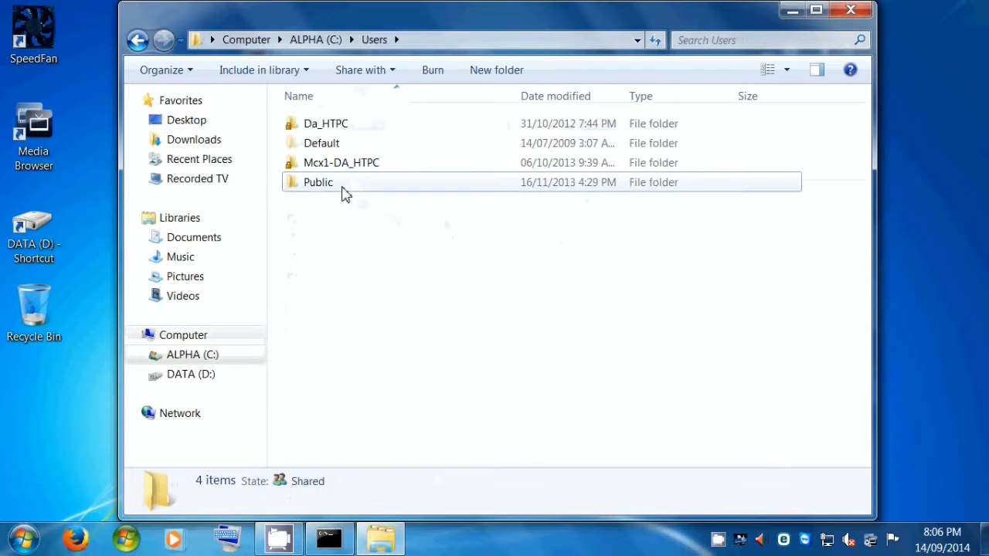
{"action": "double_click", "coordinate": [344, 184]}
{"action": "double_click", "coordinate": [376, 261]}
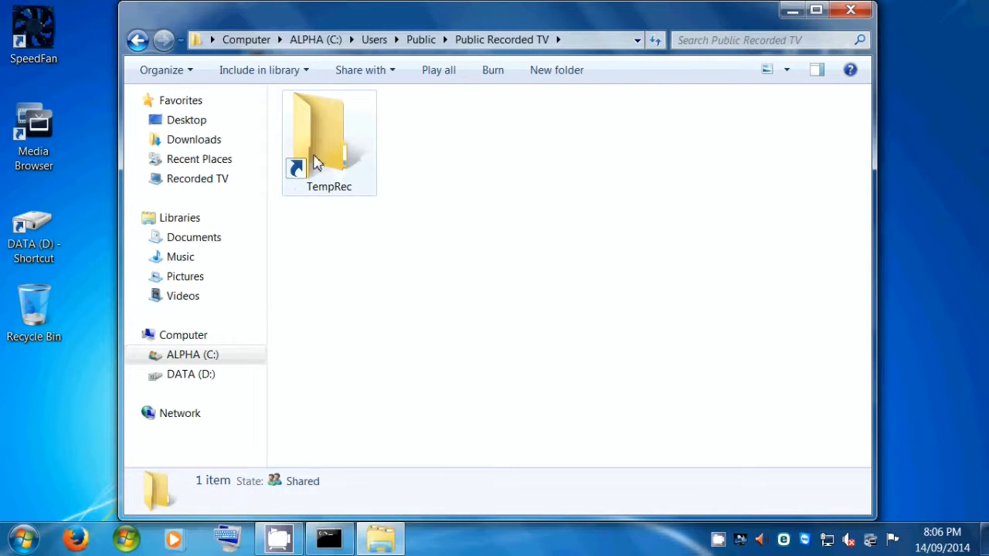
{"action": "double_click", "coordinate": [352, 162]}
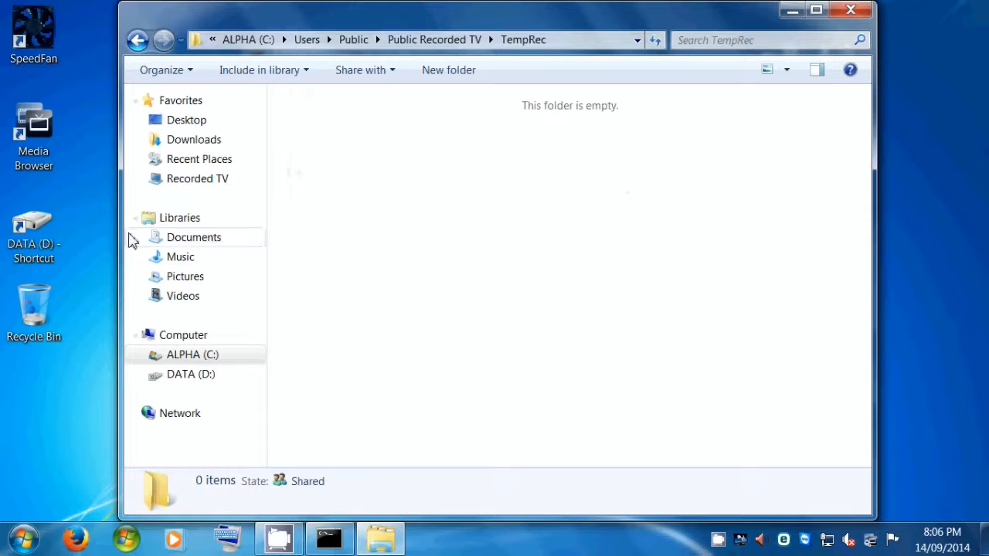
Inspect the contents of Recorded TV\TempRec on drive D: in a separate window, and close that window.
{"action": "double_click", "coordinate": [47, 222]}
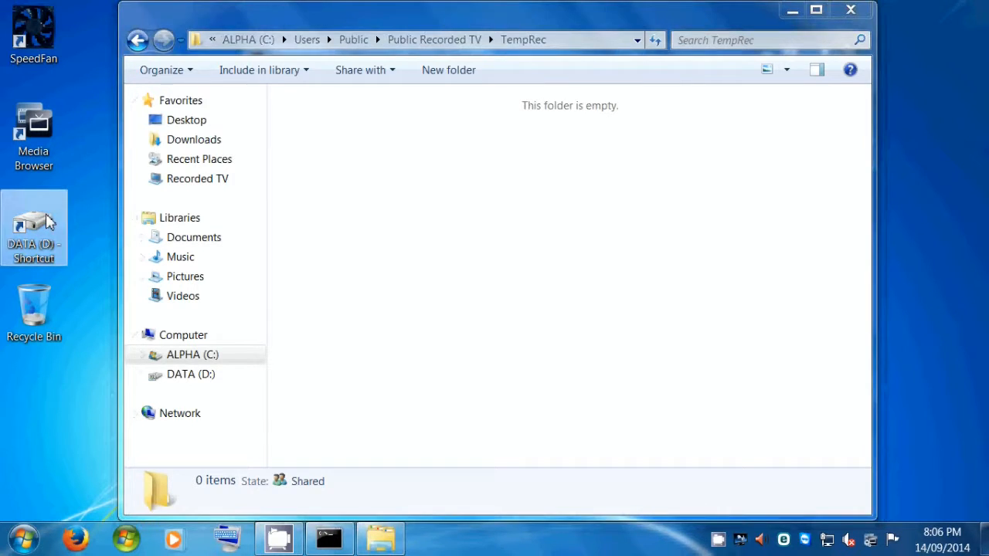
{"action": "double_click", "coordinate": [357, 126]}
{"action": "double_click", "coordinate": [342, 127]}
{"action": "left_click", "coordinate": [850, 16]}
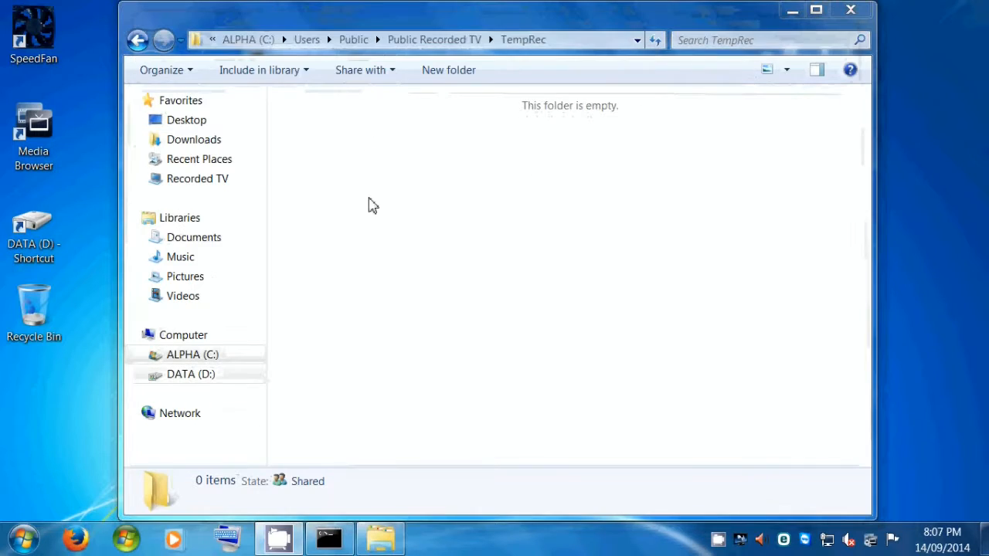
Copy nintendo.jpg from D:\temps backup\Console into the TempRec link under Public Recorded TV on drive C:.
{"action": "mouse_move", "coordinate": [475, 23]}
{"action": "left_mouse_down"}
{"action": "mouse_move", "coordinate": [495, 64]}
{"action": "mouse_move", "coordinate": [656, 159]}
{"action": "left_mouse_up"}
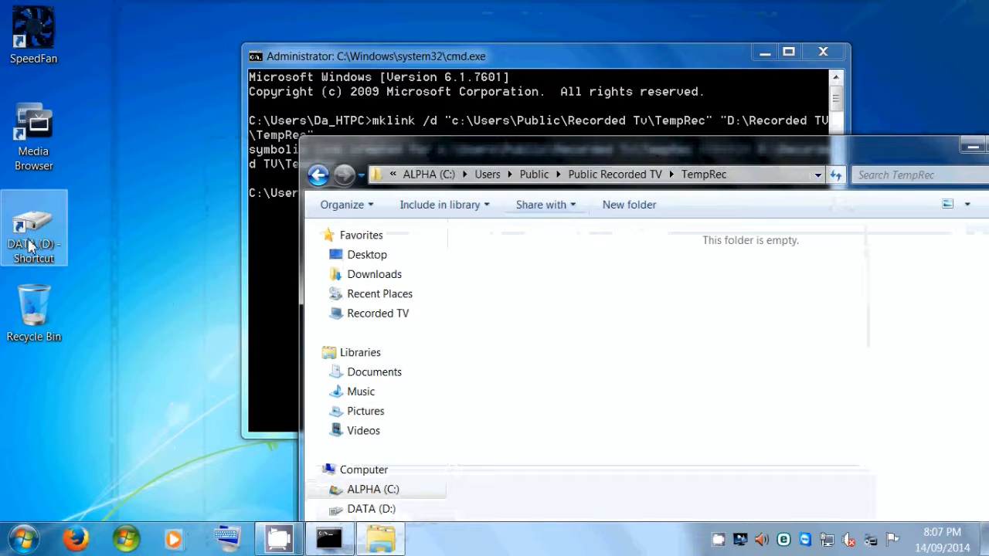
{"action": "double_click", "coordinate": [52, 235]}
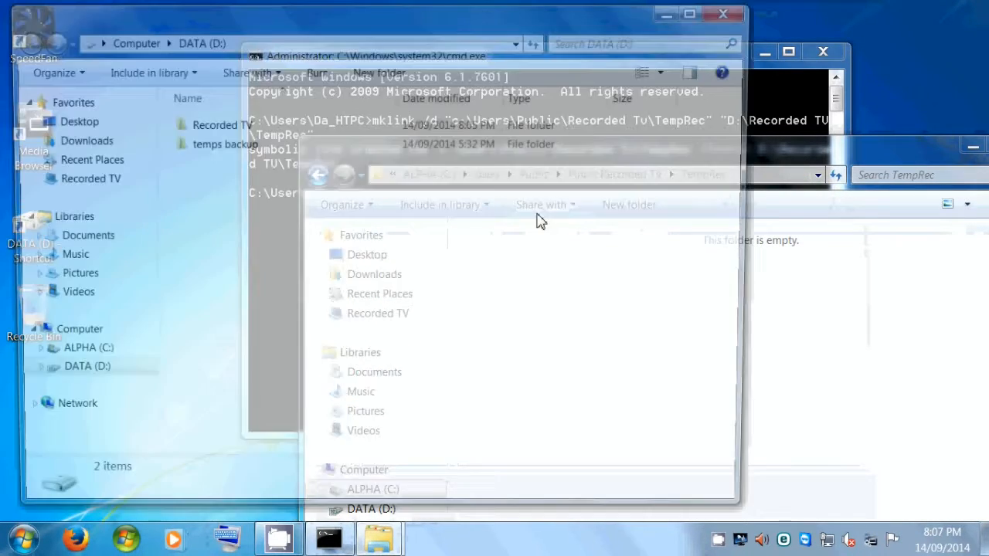
{"action": "double_click", "coordinate": [282, 145]}
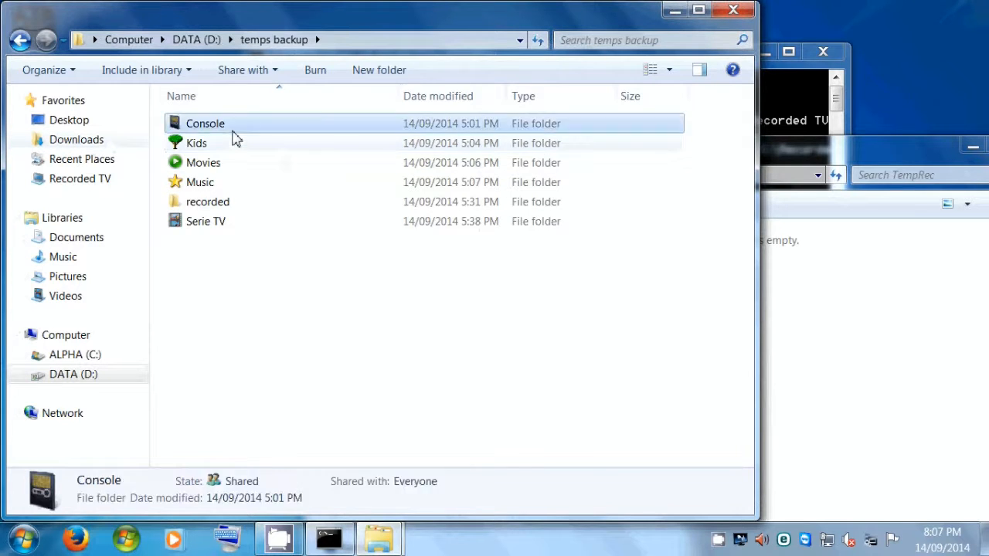
{"action": "double_click", "coordinate": [231, 128]}
{"action": "left_click", "coordinate": [407, 140]}
{"action": "right_click", "coordinate": [423, 151]}
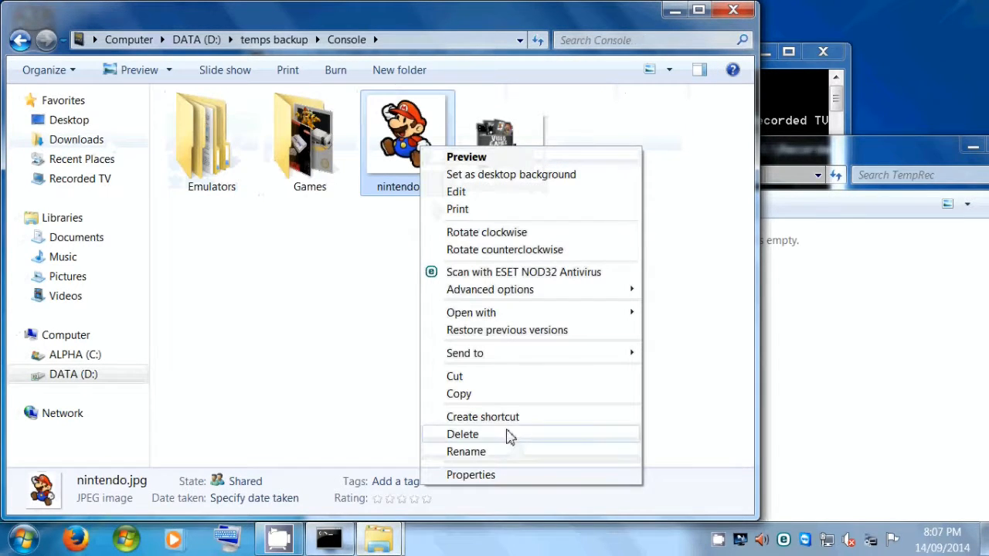
{"action": "left_click", "coordinate": [492, 395]}
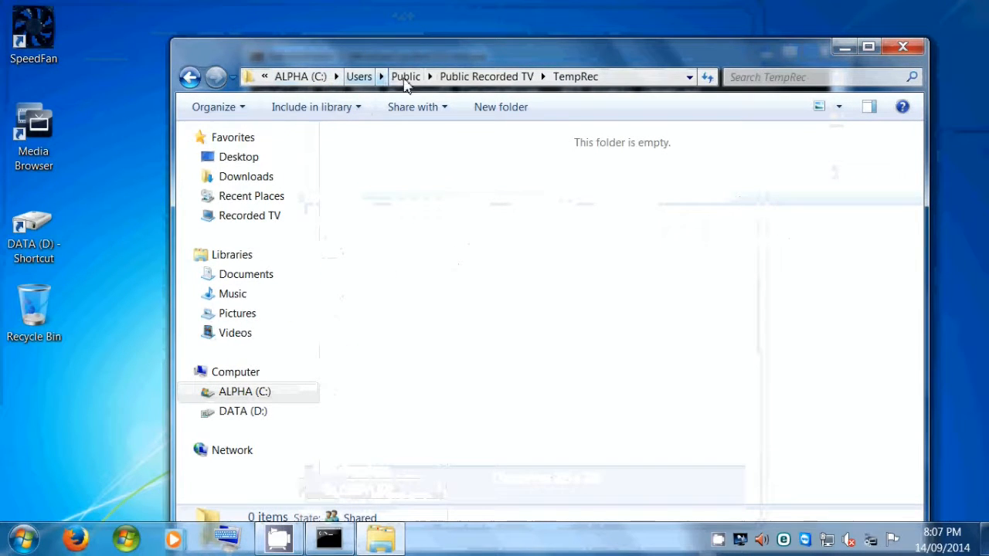
{"action": "right_click", "coordinate": [514, 226]}
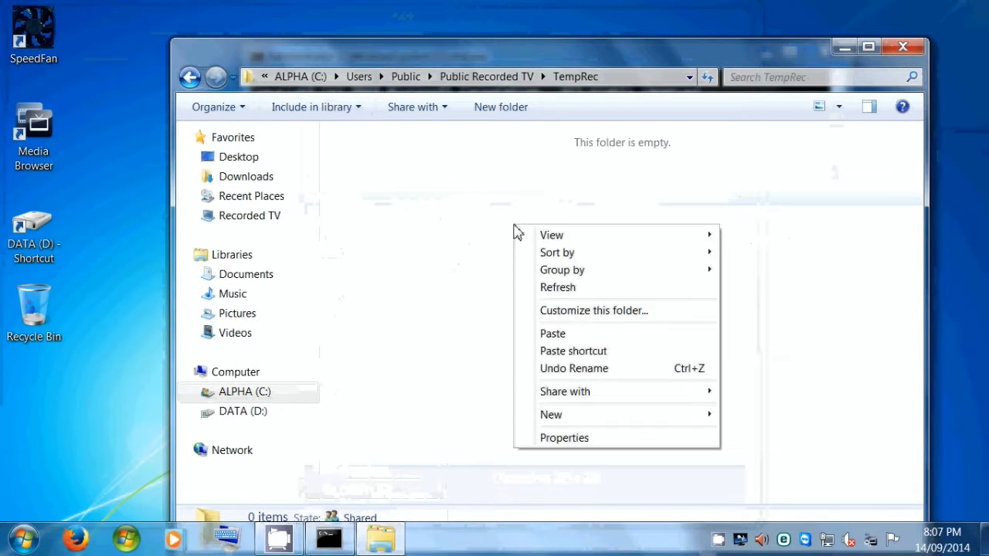
{"action": "left_click", "coordinate": [553, 335]}
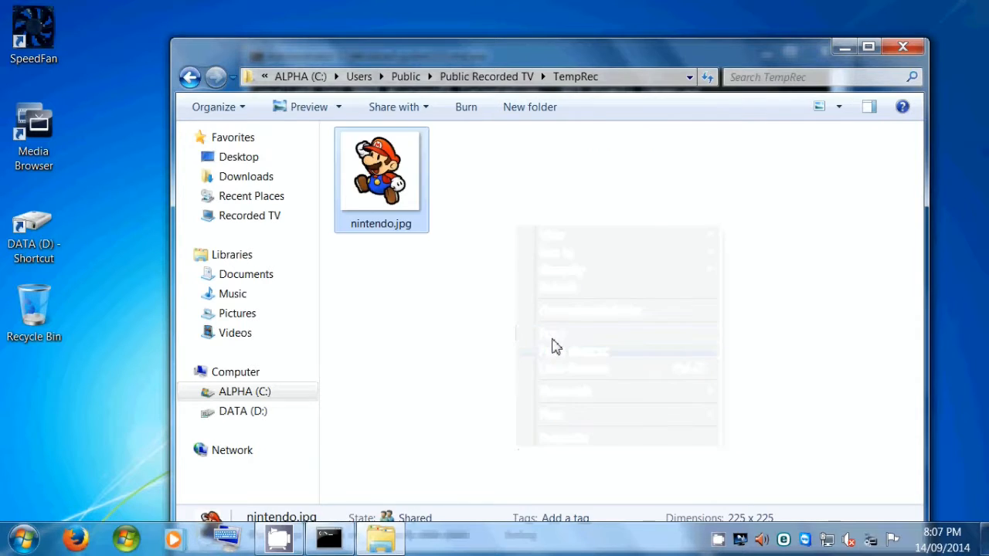
Open Recorded TV\TempRec on drive D: and check it for nintendo.jpg.
{"action": "double_click", "coordinate": [62, 232]}
{"action": "double_click", "coordinate": [421, 129]}
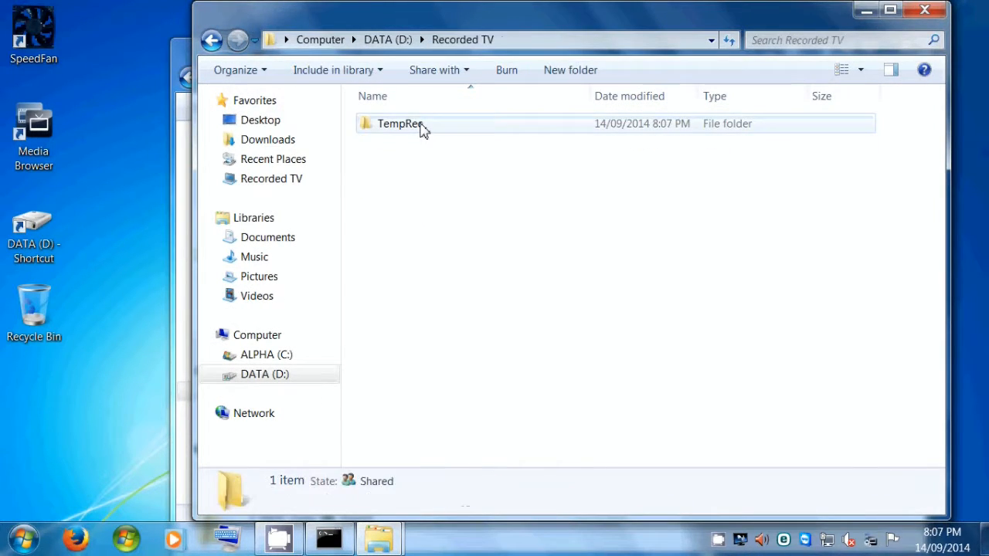
{"action": "double_click", "coordinate": [419, 128]}
{"action": "left_click", "coordinate": [429, 116]}
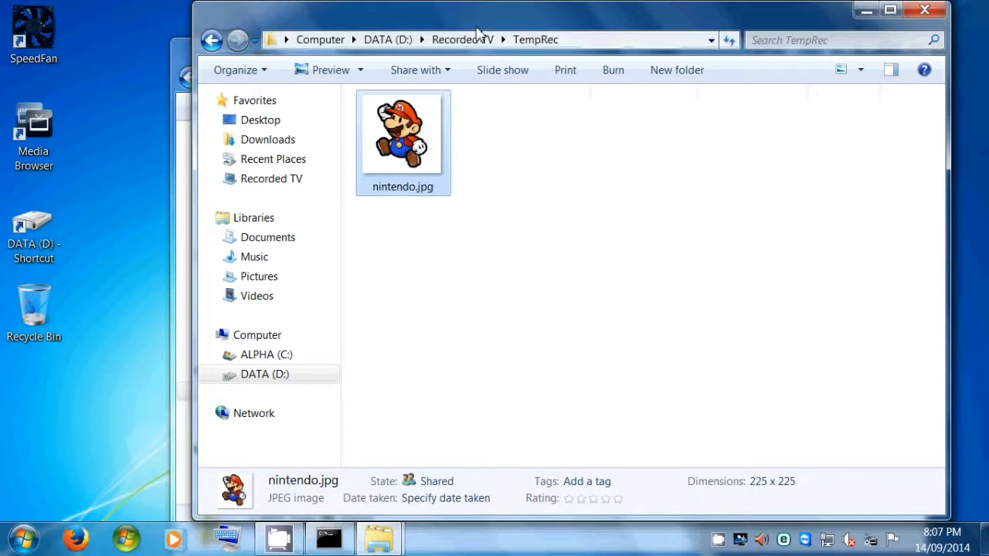
Compare the TempRec folder windows of drives C: and D:, and close both windows.
{"action": "left_click_drag", "start_coordinate": [476, 22], "coordinate": [654, 246]}
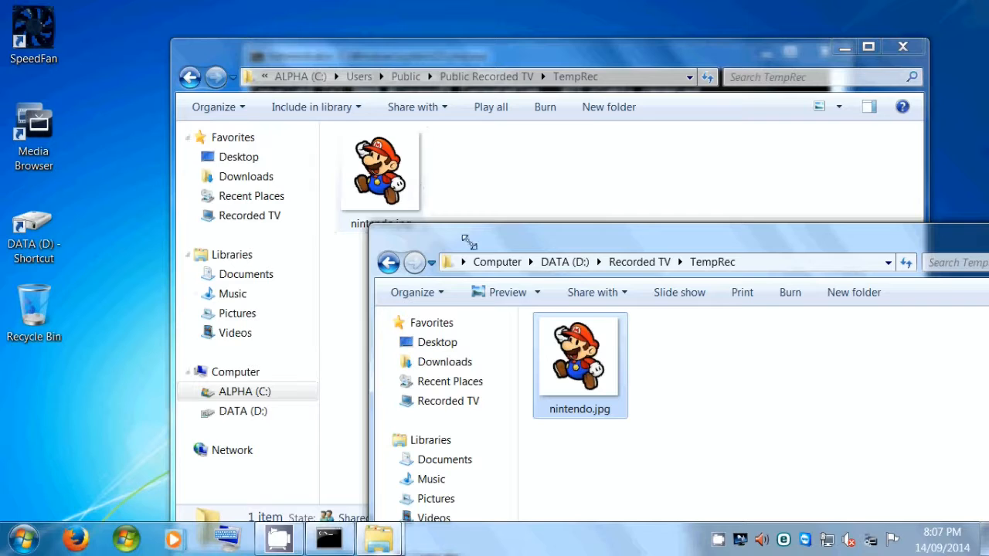
{"action": "left_click", "coordinate": [384, 184]}
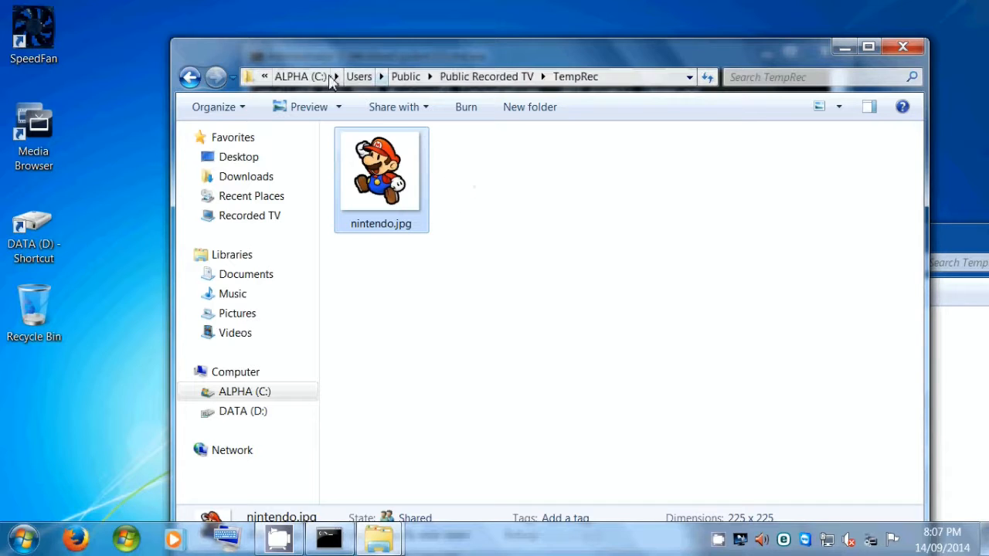
{"action": "left_click", "coordinate": [964, 246]}
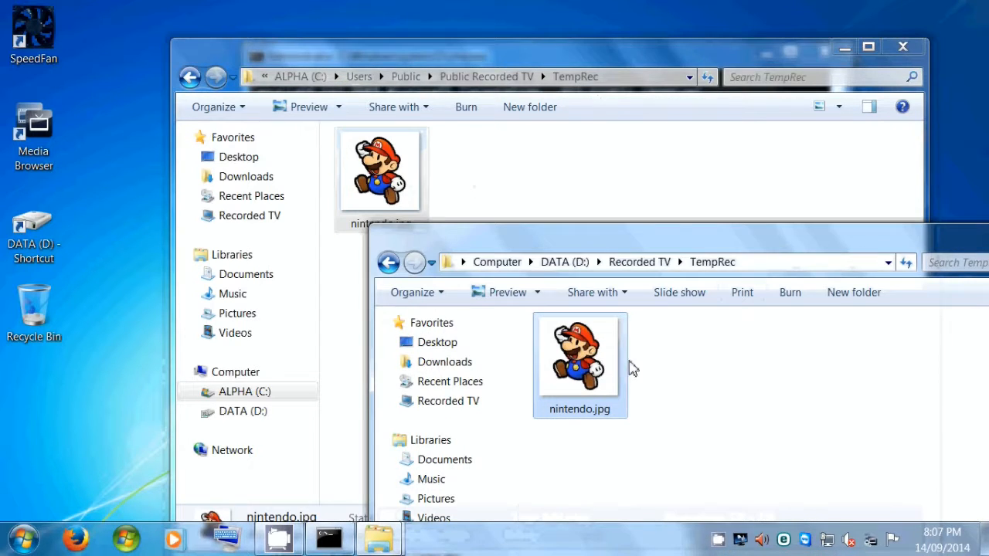
{"action": "left_click_drag", "start_coordinate": [679, 238], "coordinate": [597, 136]}
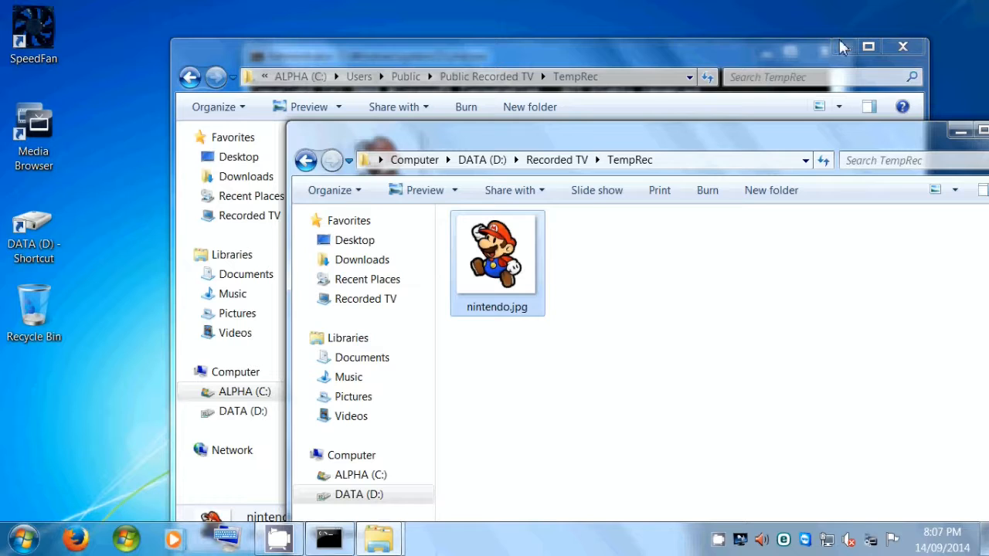
{"action": "left_click_drag", "start_coordinate": [817, 152], "coordinate": [696, 127]}
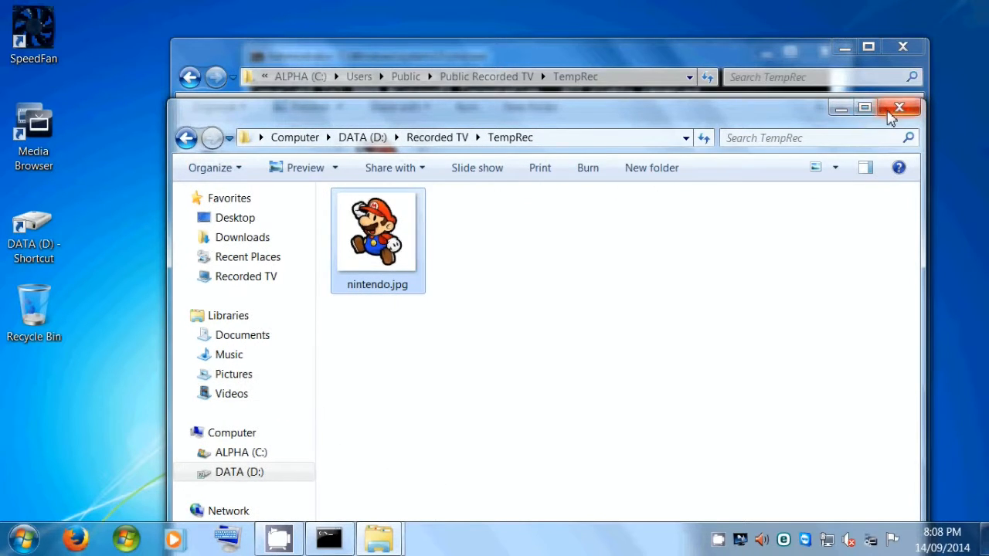
{"action": "left_click", "coordinate": [899, 107]}
{"action": "left_click", "coordinate": [902, 47]}
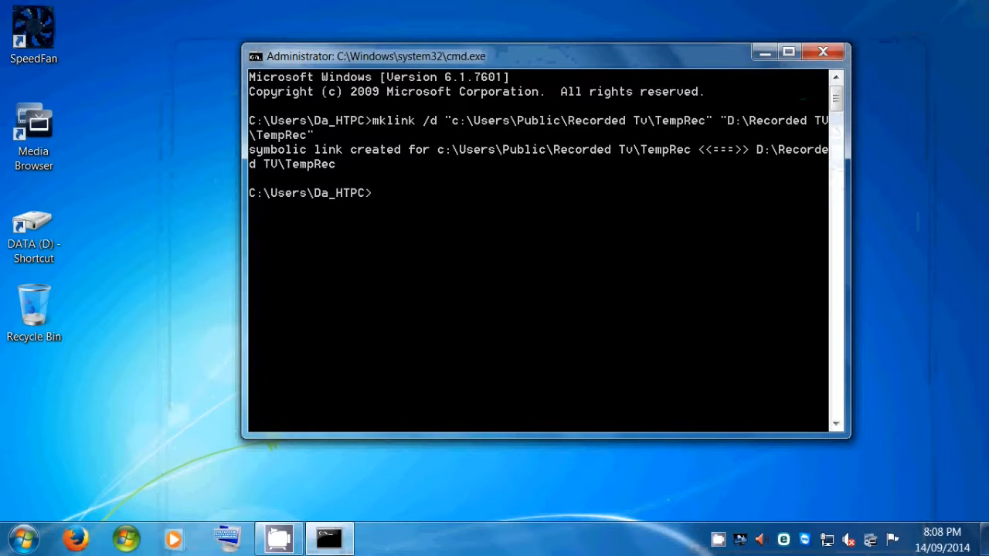